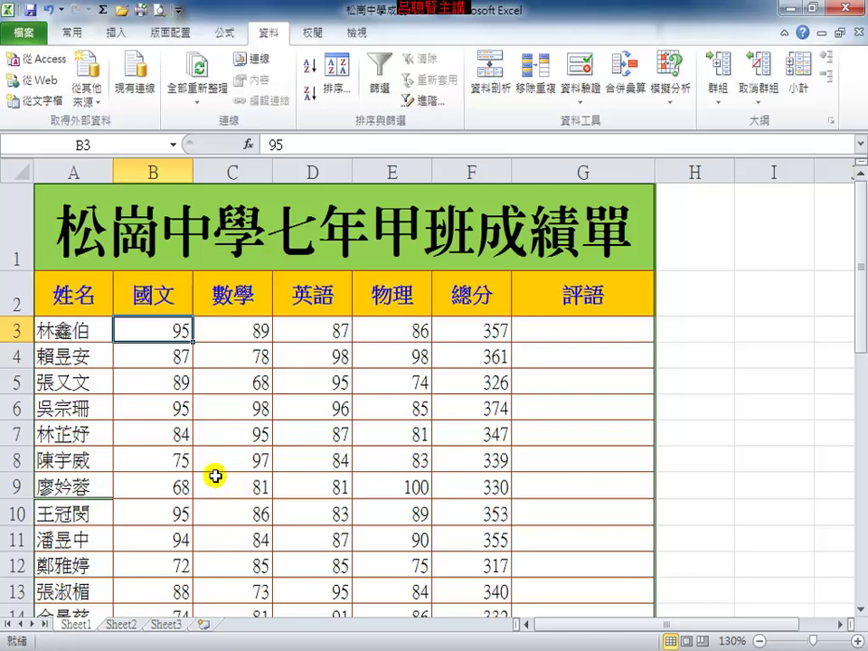
Select the four subject scores of row 3, B3 through E3
{"action": "left_click", "coordinate": [219, 380]}
{"action": "left_click_drag", "start_coordinate": [164, 330], "coordinate": [380, 333]}
{"action": "left_click", "coordinate": [364, 407]}
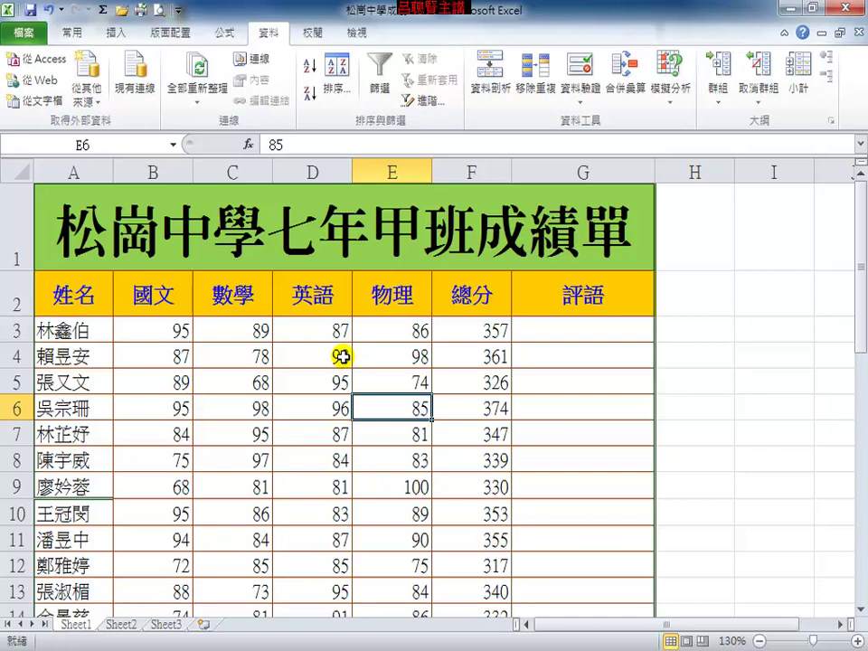
{"action": "left_click_drag", "start_coordinate": [149, 330], "coordinate": [380, 334]}
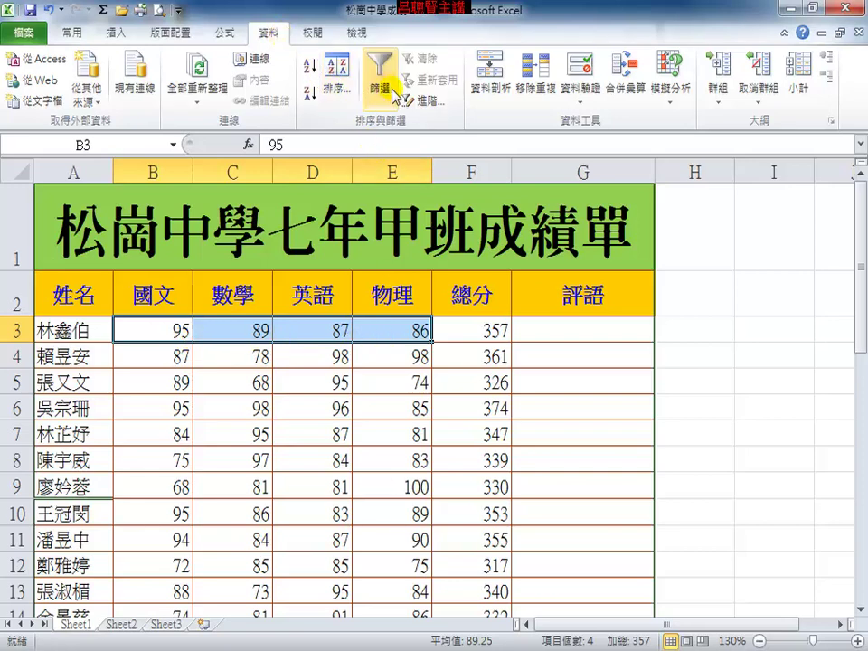
Add a Data Validation rule to B3:E3 allowing only whole numbers between 0 and 100
{"action": "left_click", "coordinate": [590, 80]}
{"action": "mouse_move", "coordinate": [651, 241]}
{"action": "left_mouse_down"}
{"action": "mouse_move", "coordinate": [568, 237]}
{"action": "mouse_move", "coordinate": [590, 199]}
{"action": "left_mouse_up"}
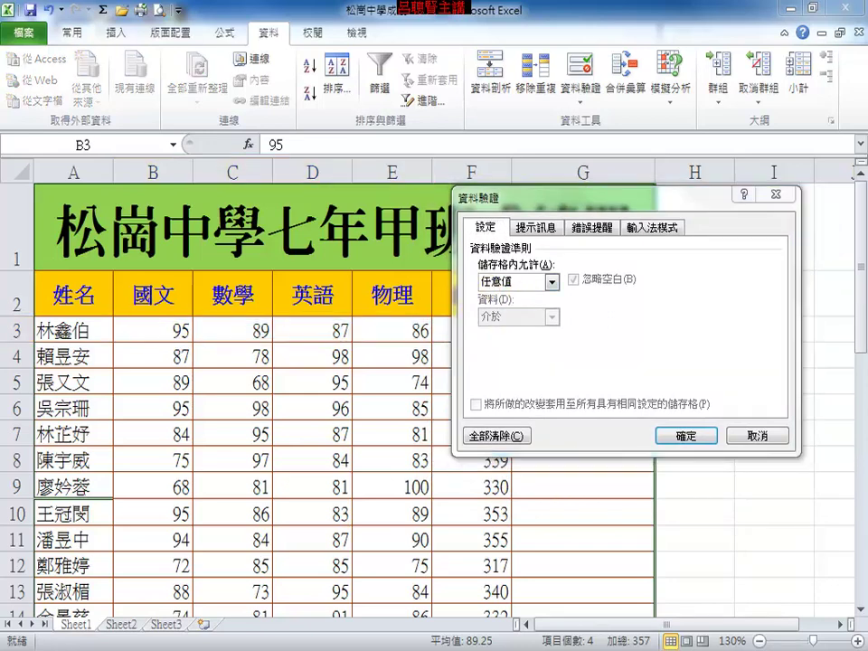
{"action": "left_click", "coordinate": [556, 282]}
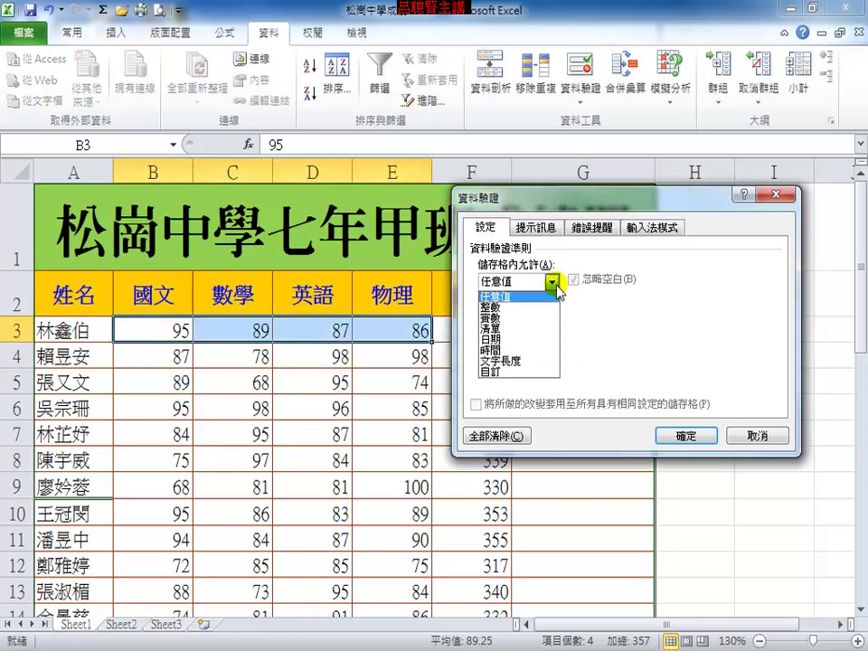
{"action": "left_click", "coordinate": [508, 309]}
{"action": "left_click", "coordinate": [530, 349]}
{"action": "type", "text": "0"}
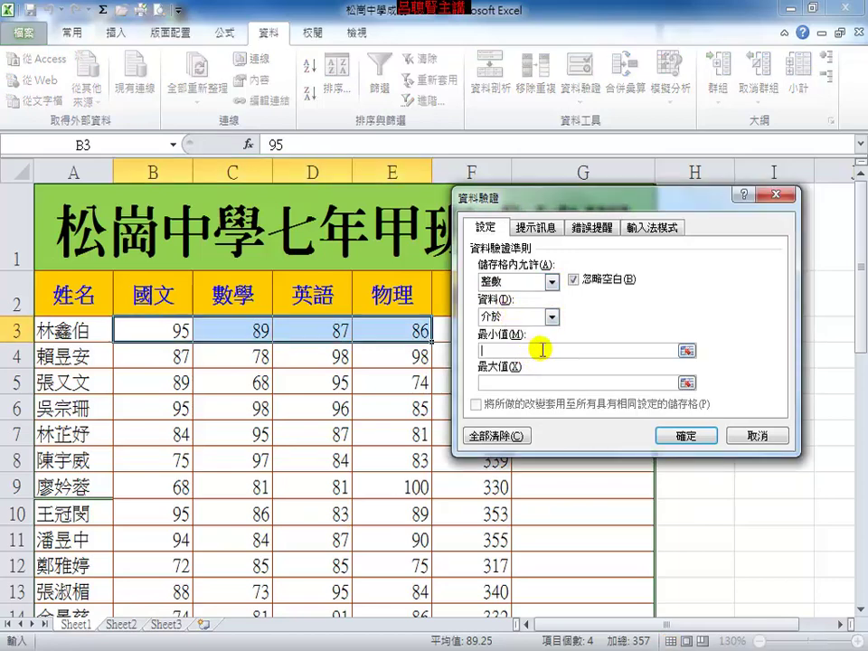
{"action": "left_click", "coordinate": [500, 384]}
{"action": "type", "text": "100"}
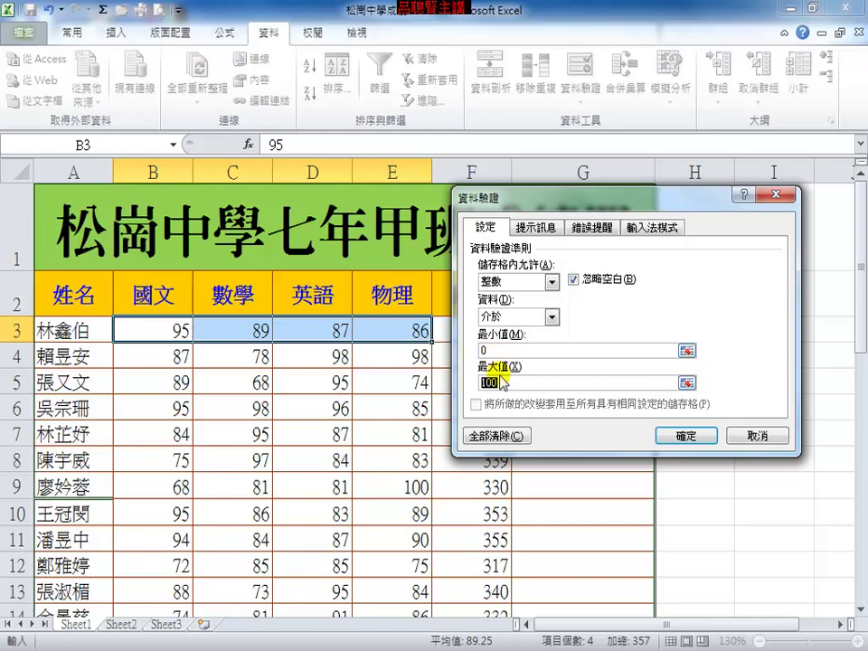
{"action": "left_click", "coordinate": [685, 435]}
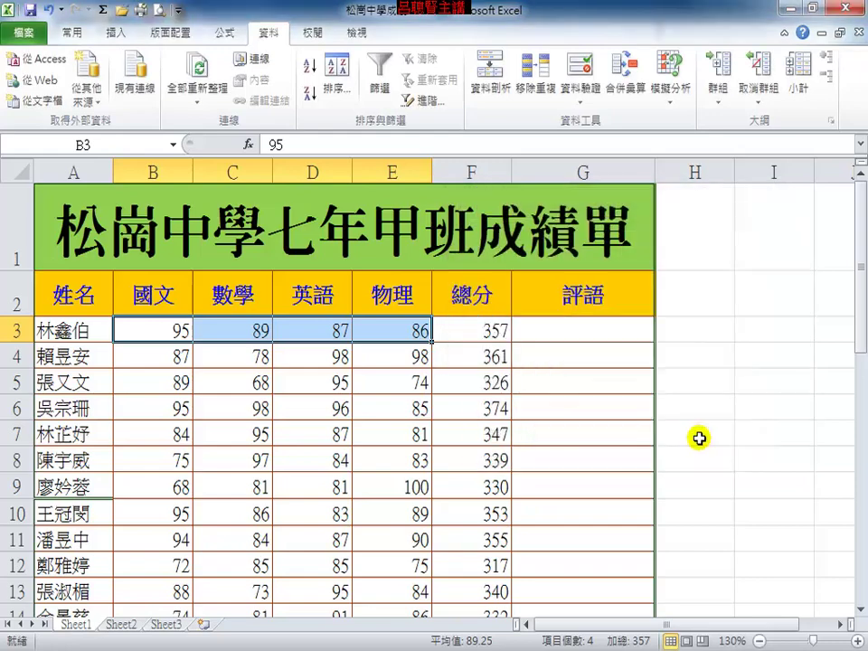
Try entering -20 and then 102 in E3, cancelling the rejection so 86 is restored
{"action": "left_click", "coordinate": [412, 332]}
{"action": "type", "text": "-20"}
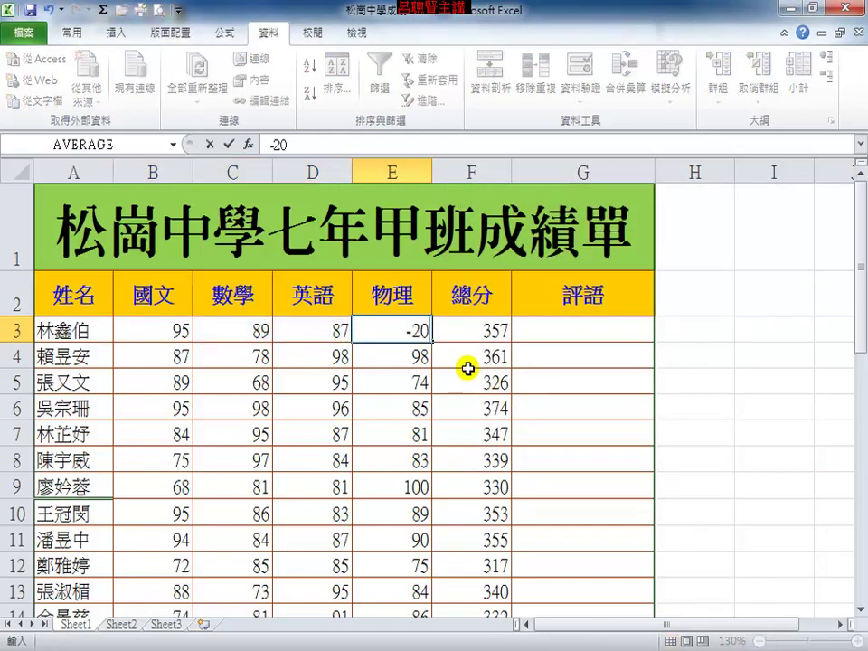
{"action": "key", "text": "Return"}
{"action": "left_click_drag", "start_coordinate": [424, 294], "coordinate": [407, 388]}
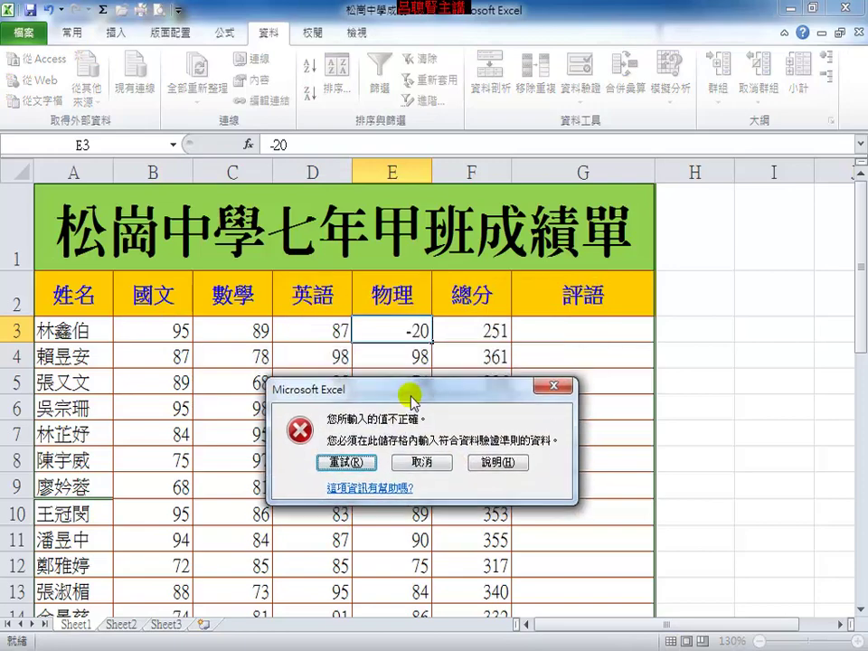
{"action": "left_click", "coordinate": [356, 463]}
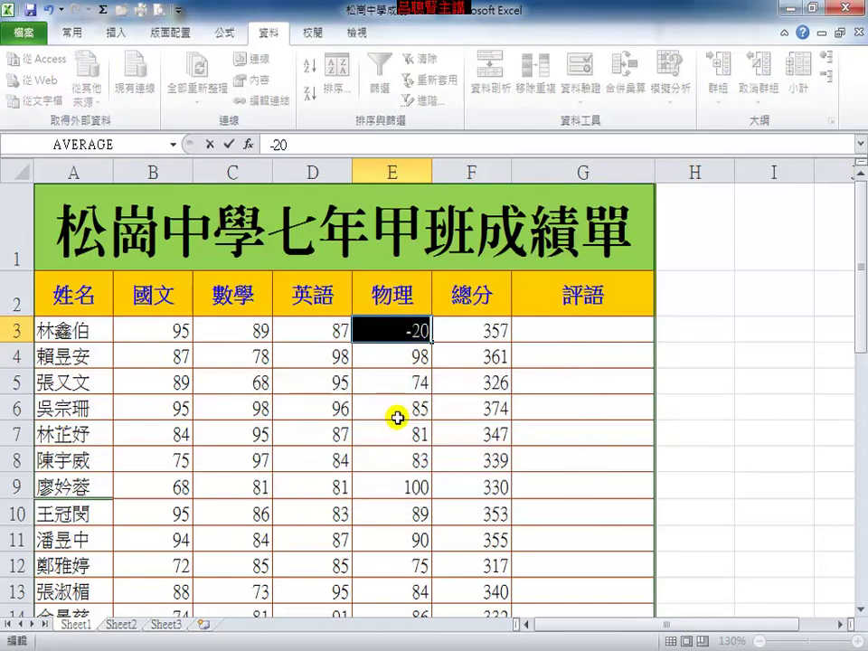
{"action": "type", "text": "102"}
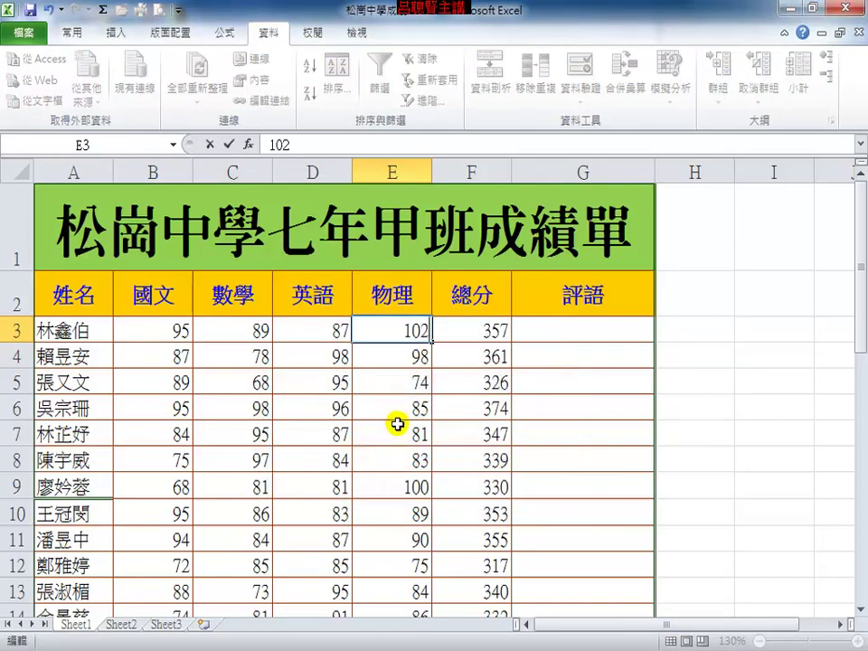
{"action": "key", "text": "Return"}
{"action": "left_click", "coordinate": [437, 368]}
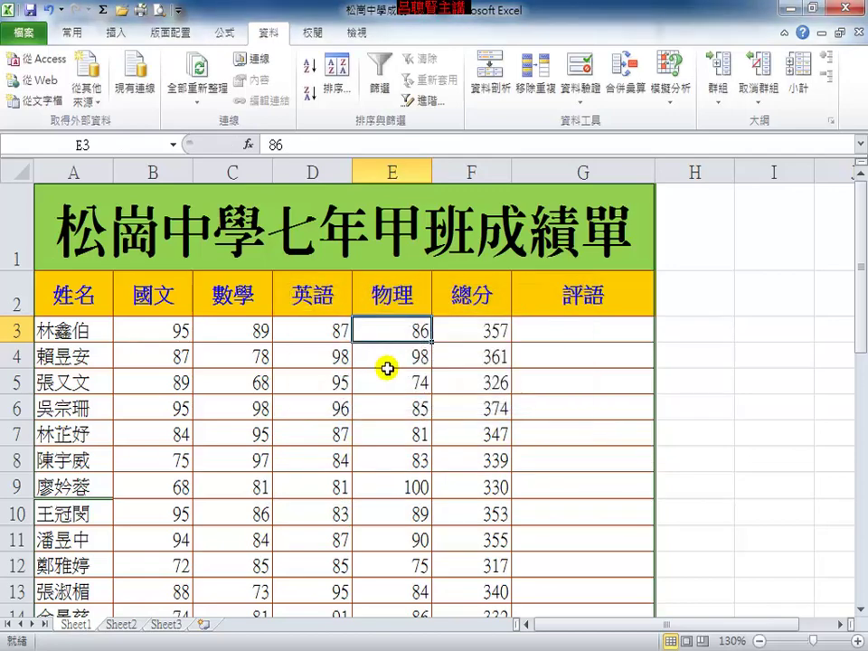
Enter 102 in E4 and -300 in D4, check the F4 total, then reselect B3:E3
{"action": "left_click", "coordinate": [405, 361]}
{"action": "type", "text": "102"}
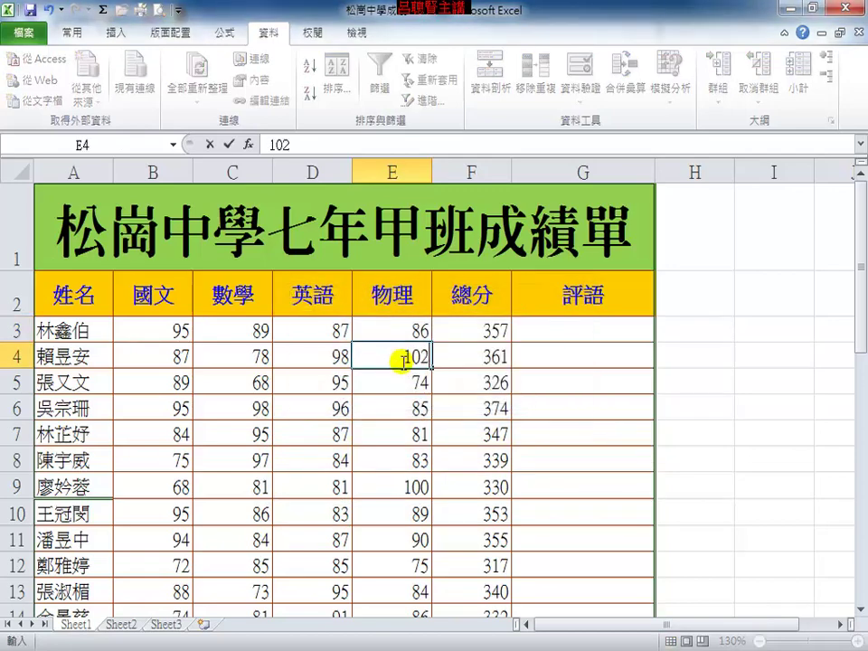
{"action": "key", "text": "Return"}
{"action": "left_click", "coordinate": [326, 348]}
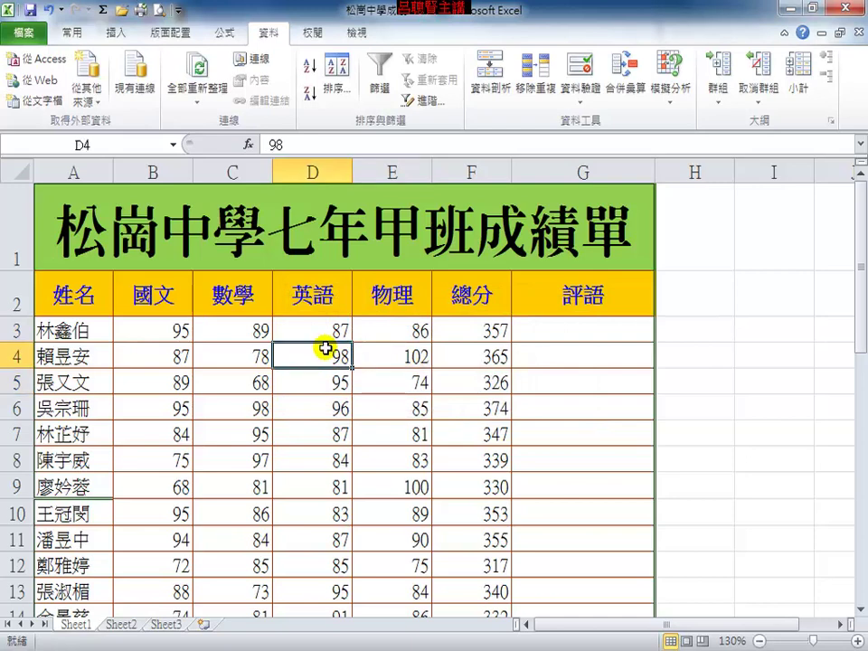
{"action": "type", "text": "-30"}
{"action": "key", "text": "Return"}
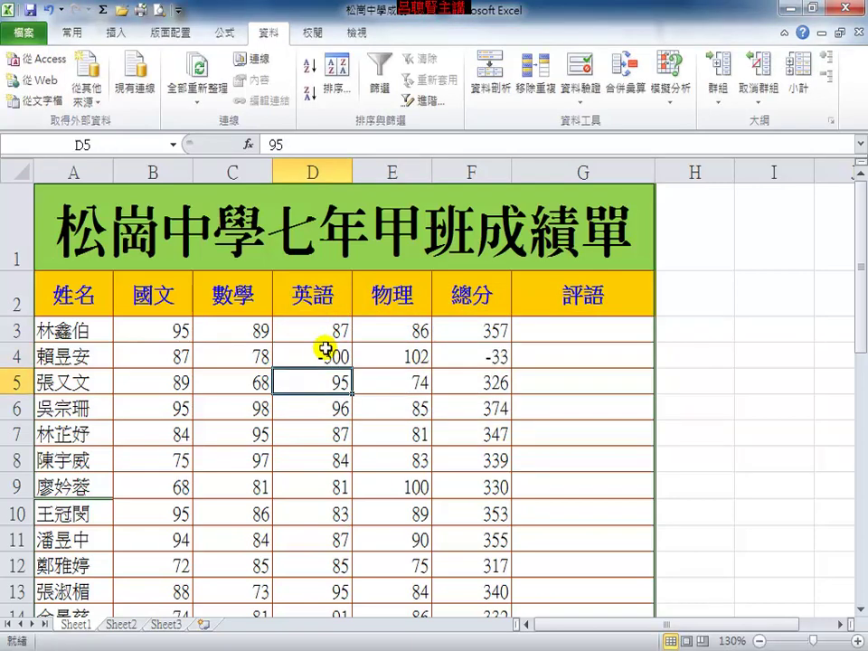
{"action": "left_click", "coordinate": [503, 363]}
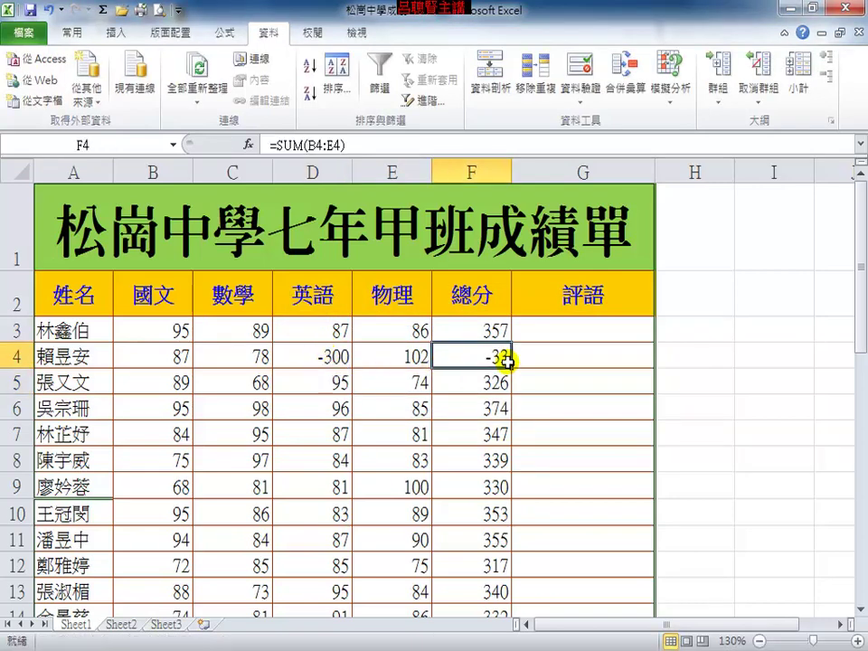
{"action": "left_click", "coordinate": [318, 354]}
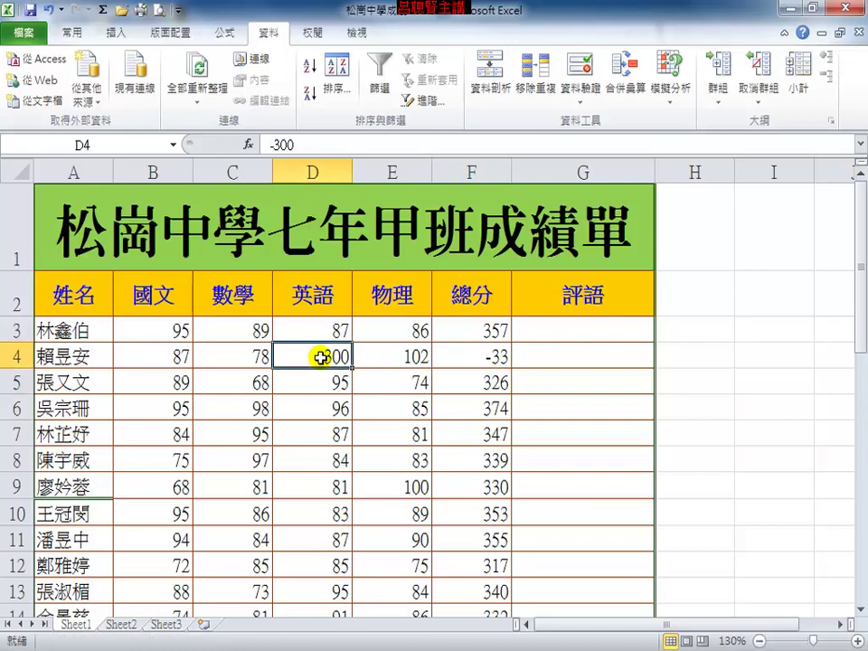
{"action": "left_click", "coordinate": [398, 333]}
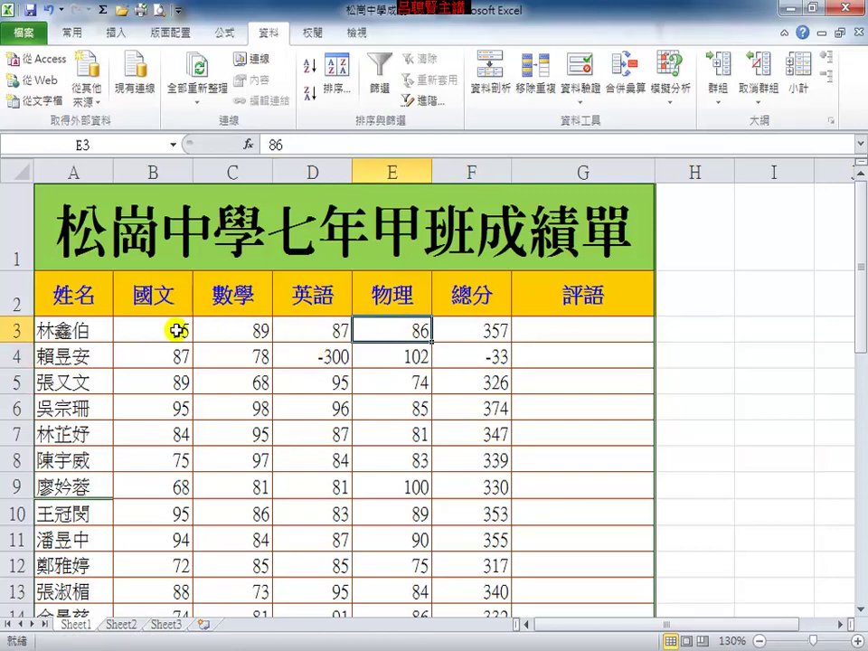
{"action": "left_click_drag", "start_coordinate": [180, 331], "coordinate": [397, 331]}
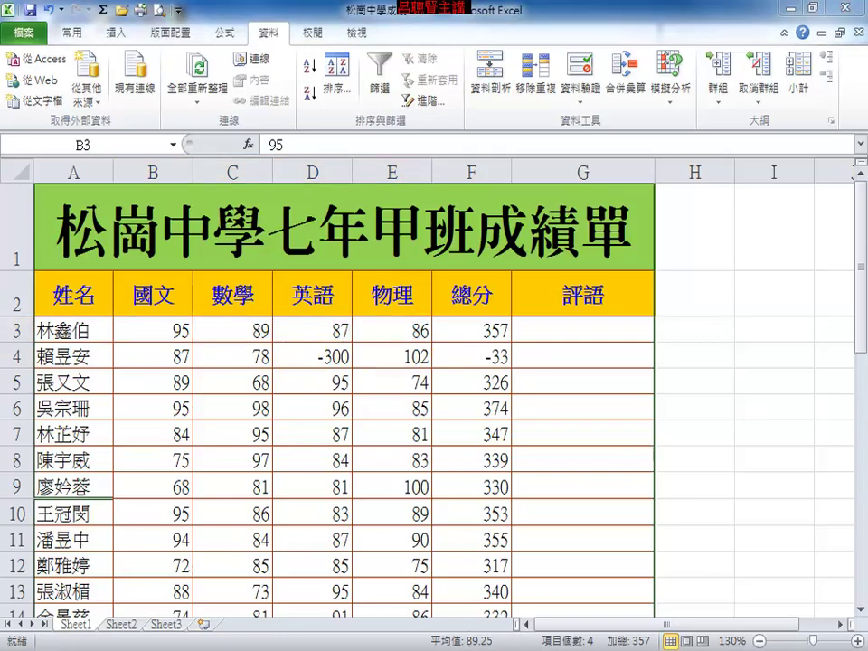
Select comment cells G3:G12 and restrict them to whole numbers from 5 to 10
{"action": "left_click", "coordinate": [596, 327]}
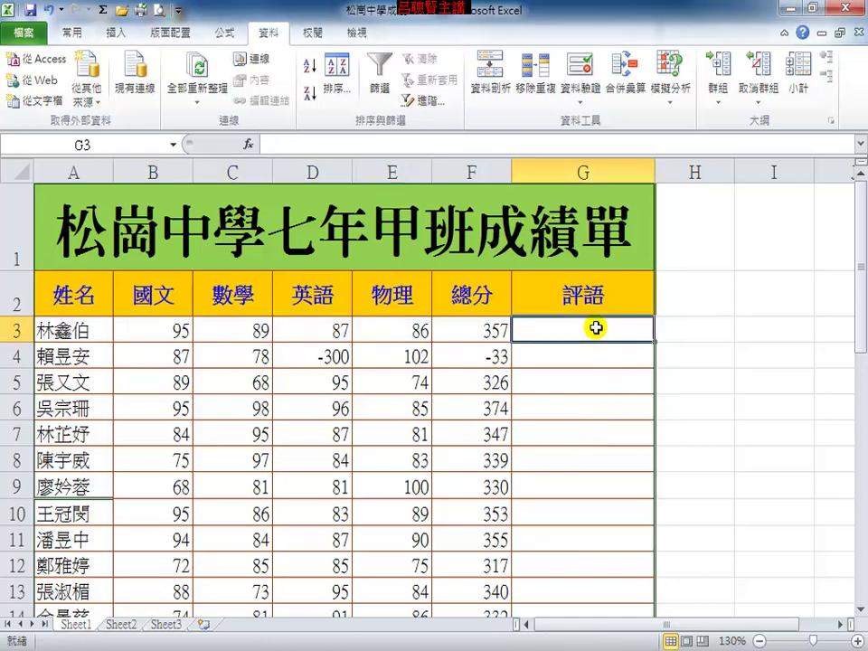
{"action": "left_click_drag", "start_coordinate": [596, 328], "coordinate": [579, 562]}
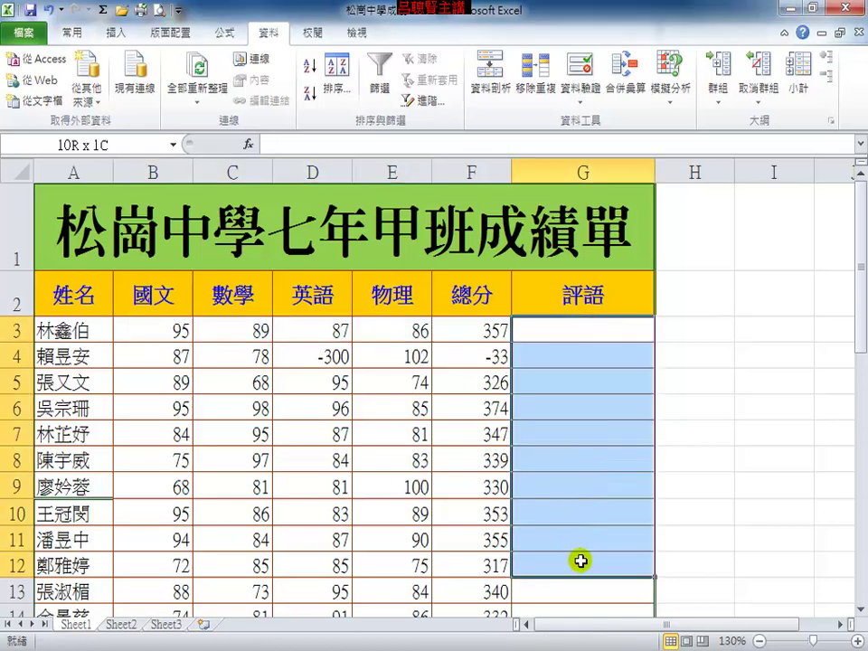
{"action": "left_click", "coordinate": [581, 70]}
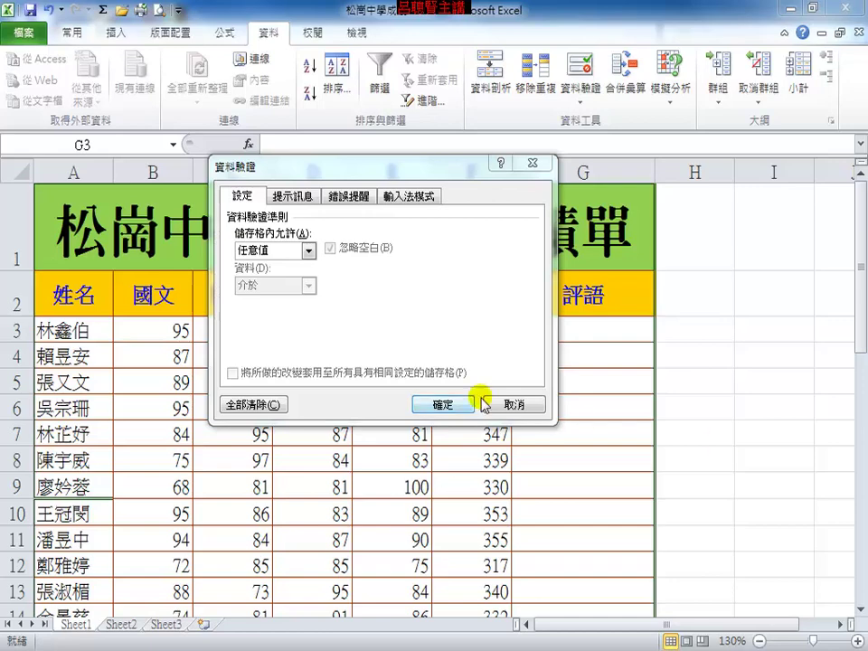
{"action": "left_click", "coordinate": [309, 251]}
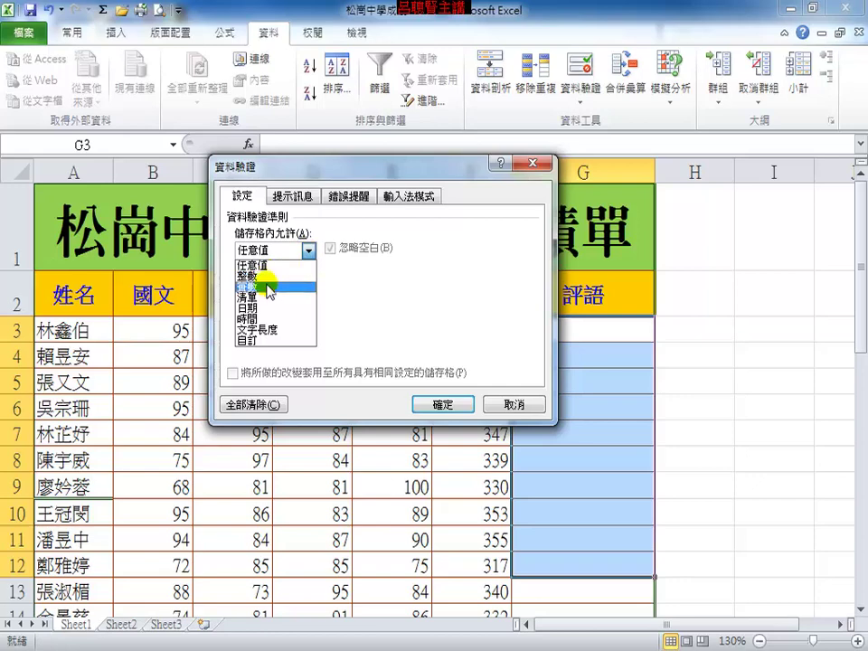
{"action": "left_click", "coordinate": [269, 277]}
{"action": "left_click", "coordinate": [290, 318]}
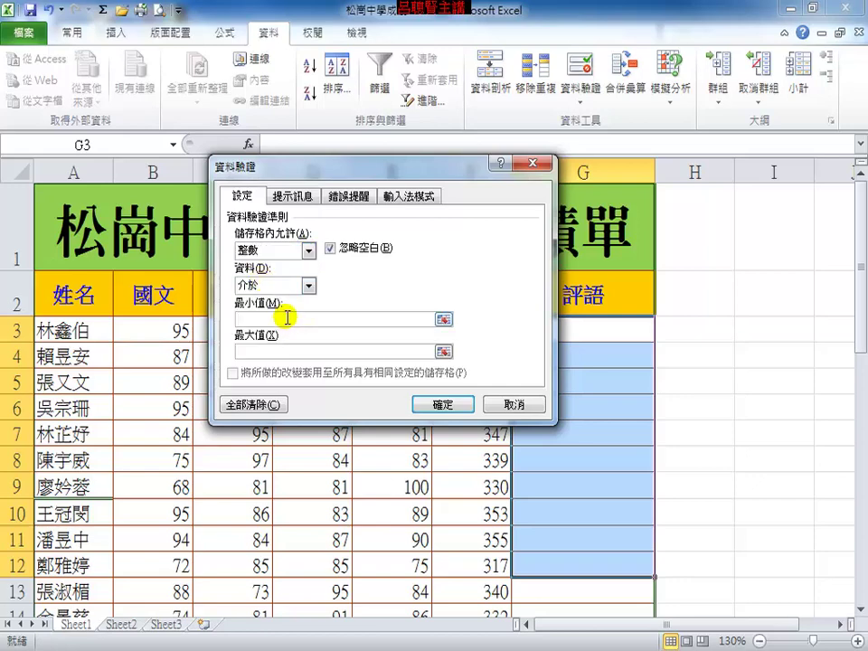
{"action": "type", "text": "5"}
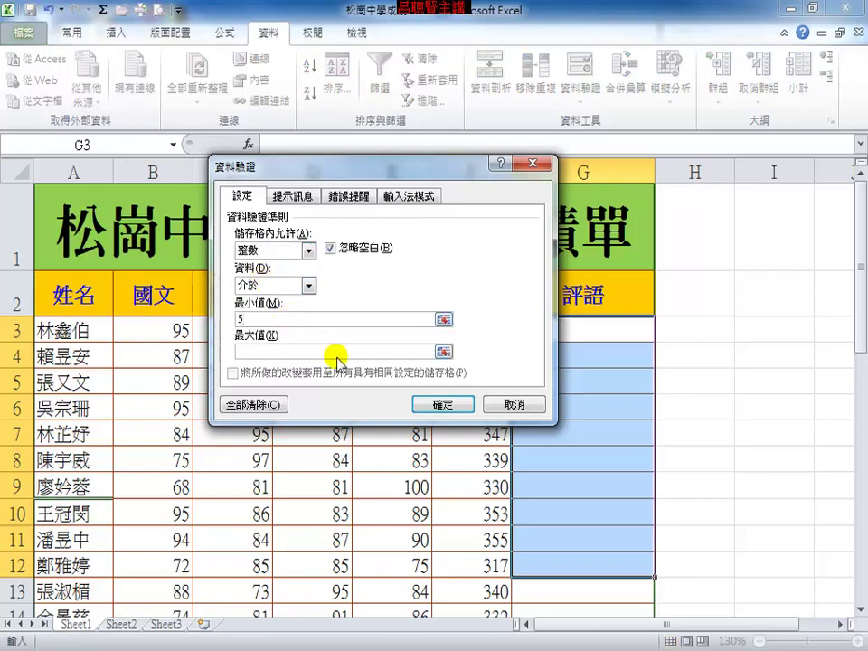
{"action": "left_click", "coordinate": [290, 353]}
{"action": "type", "text": "10"}
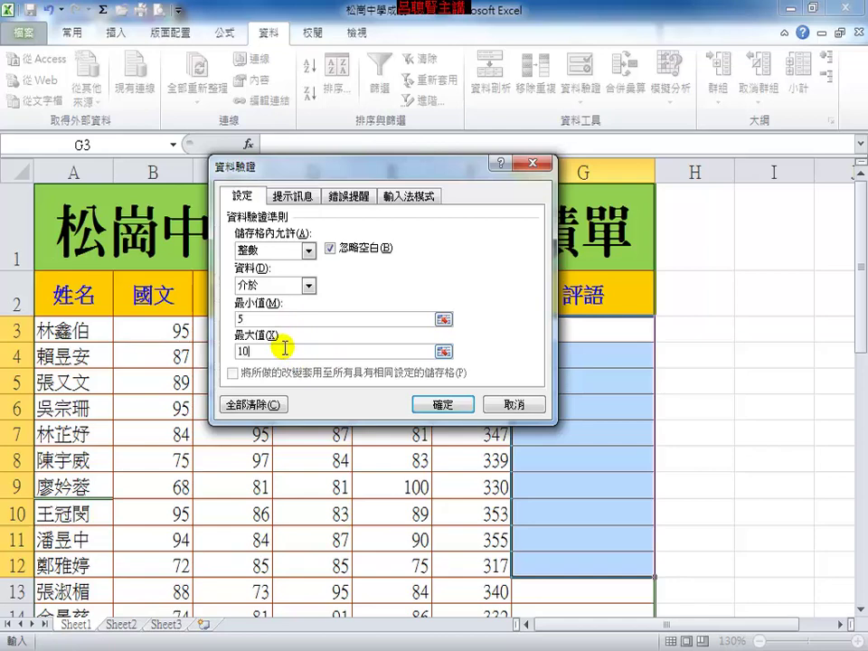
{"action": "key", "text": "Return"}
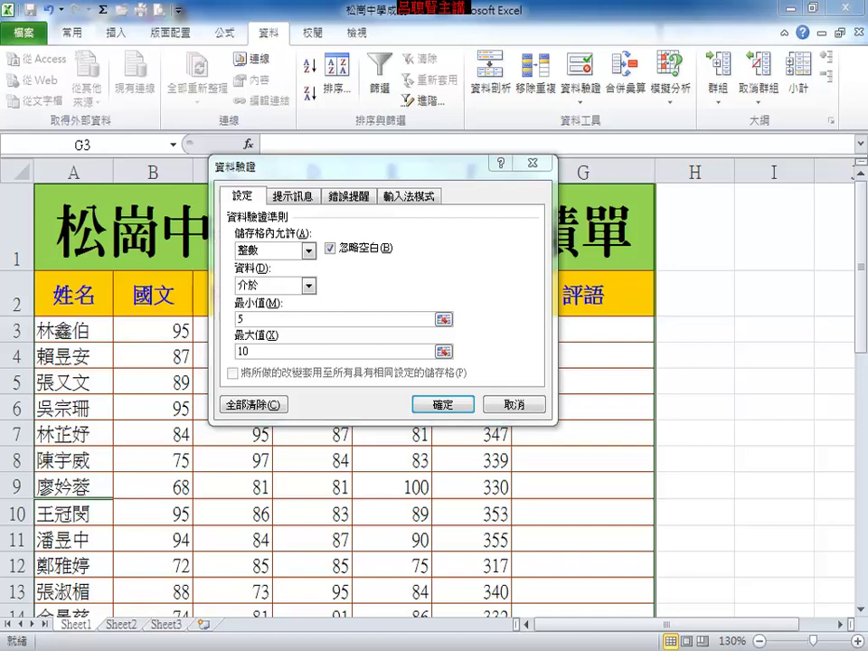
{"action": "left_click", "coordinate": [443, 408]}
Type 很好 into G3 and cancel the invalid-value alert so the entry is discarded
{"action": "double_click", "coordinate": [582, 332]}
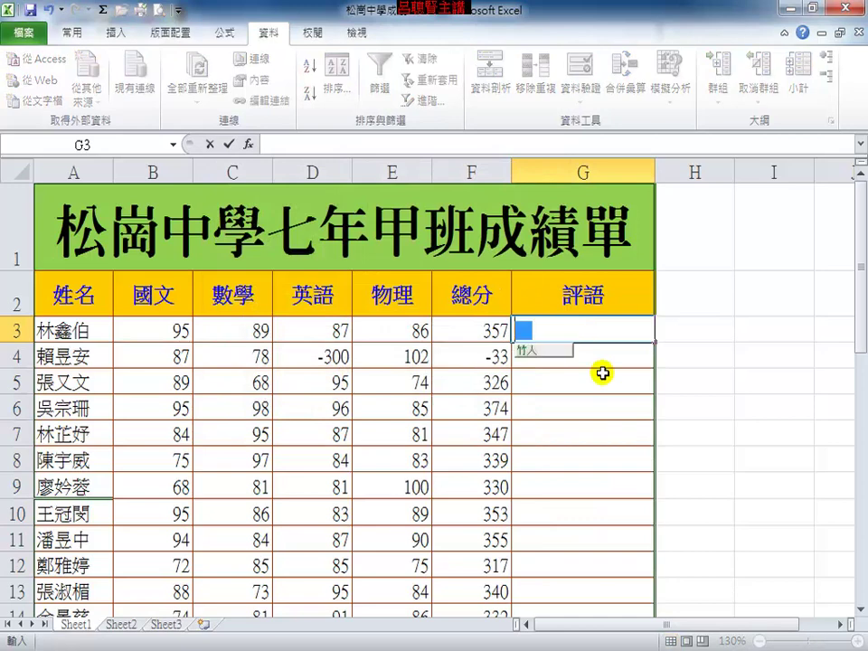
{"action": "type", "text": "很子"}
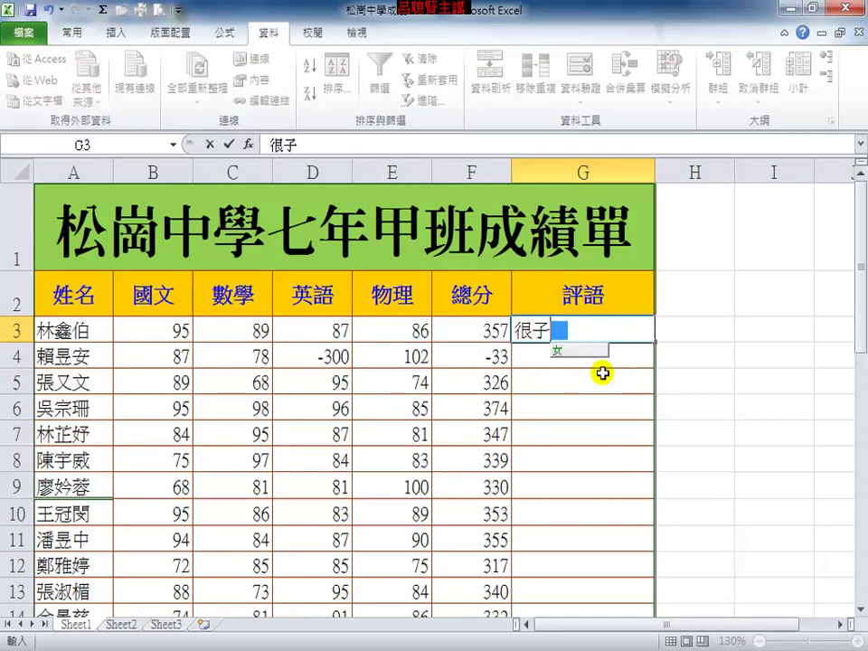
{"action": "key", "text": "BackSpace"}
{"action": "type", "text": "好"}
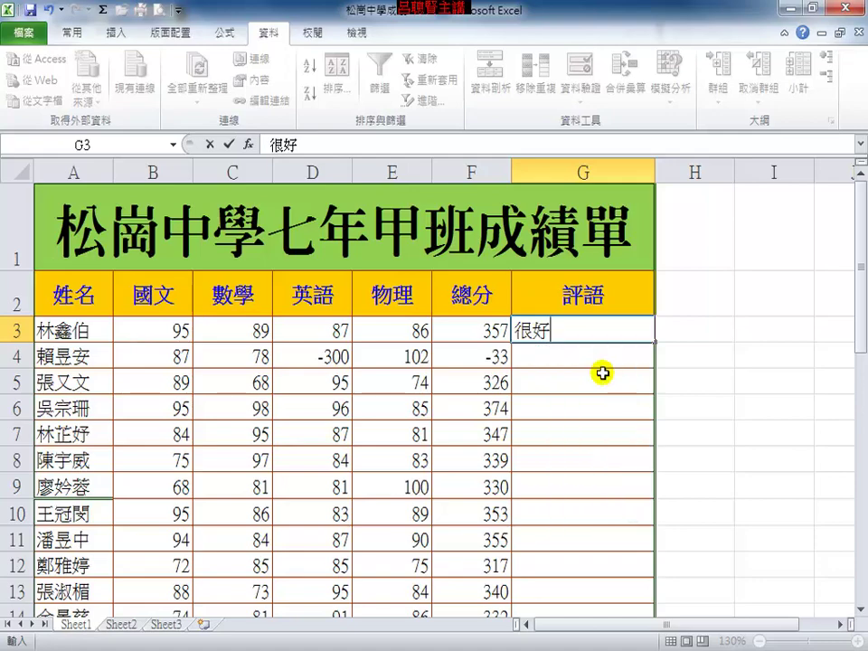
{"action": "key", "text": "Return"}
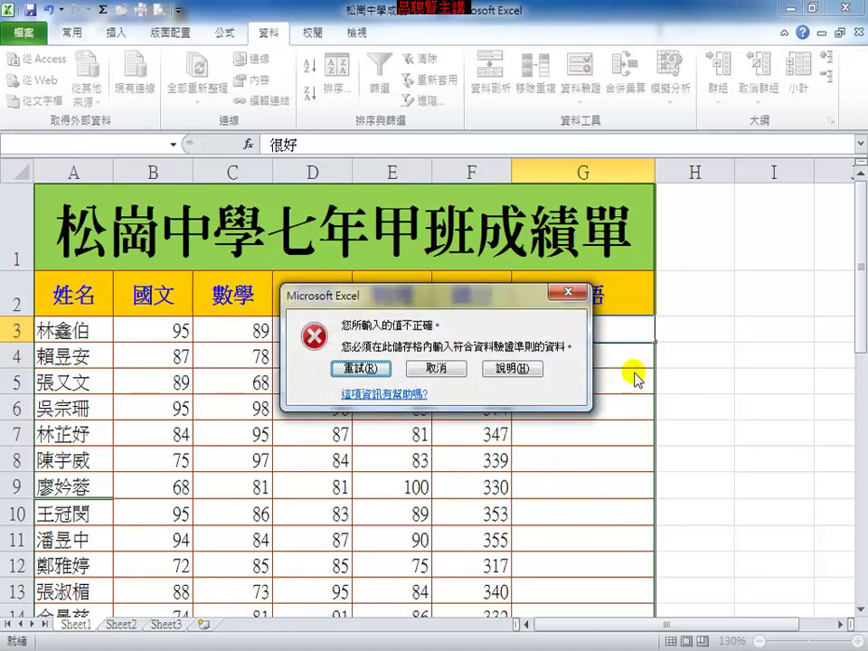
{"action": "left_click_drag", "start_coordinate": [438, 299], "coordinate": [429, 373]}
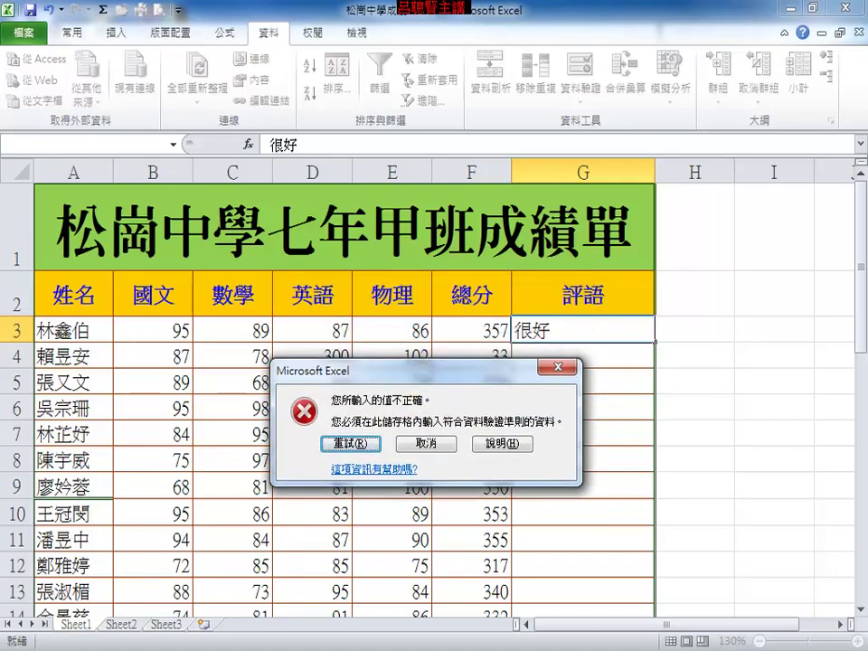
{"action": "left_click", "coordinate": [427, 443]}
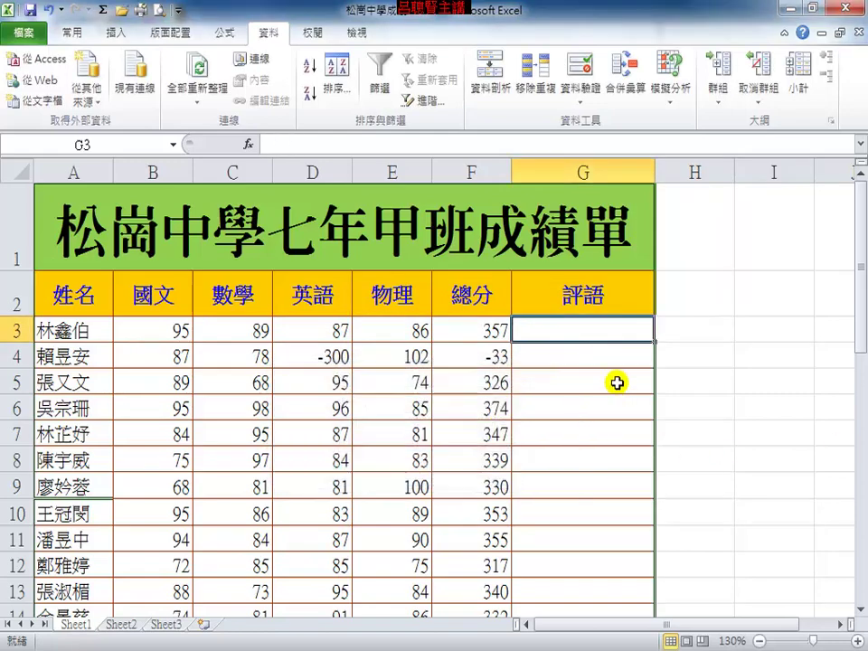
Give G3's validation an input message titled 輸入提示
{"action": "left_click", "coordinate": [580, 64]}
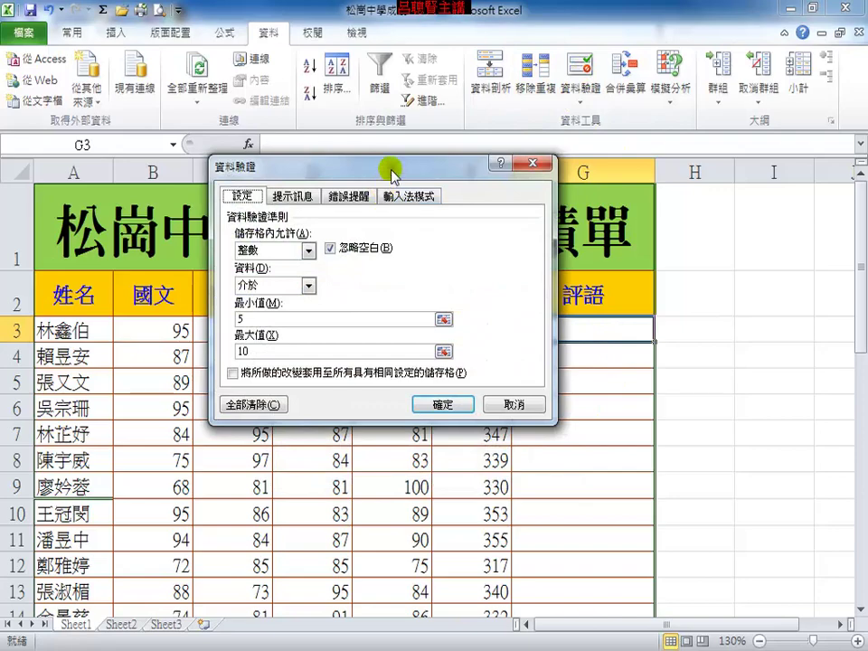
{"action": "left_click_drag", "start_coordinate": [394, 173], "coordinate": [578, 221]}
{"action": "left_click", "coordinate": [494, 246]}
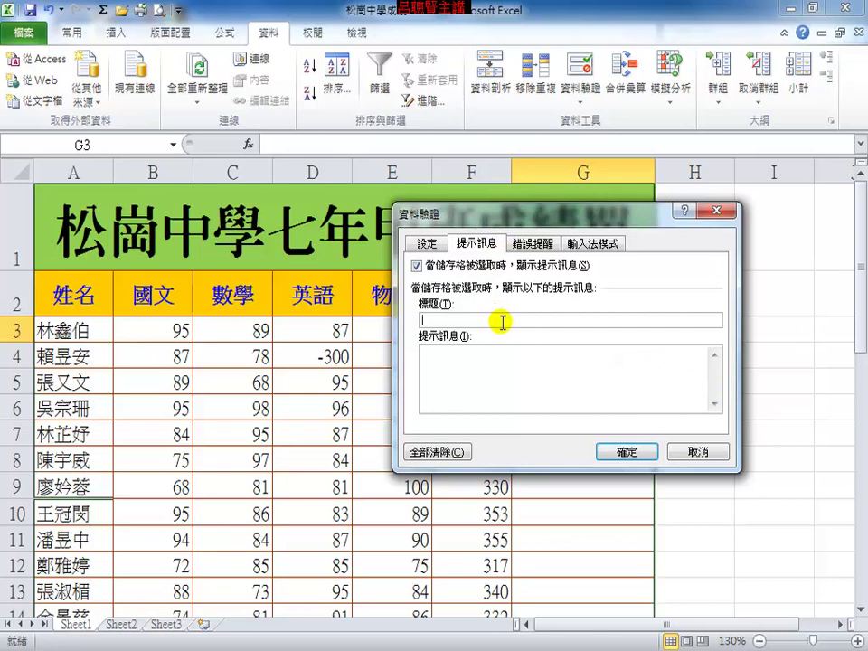
{"action": "type", "text": "jjom"}
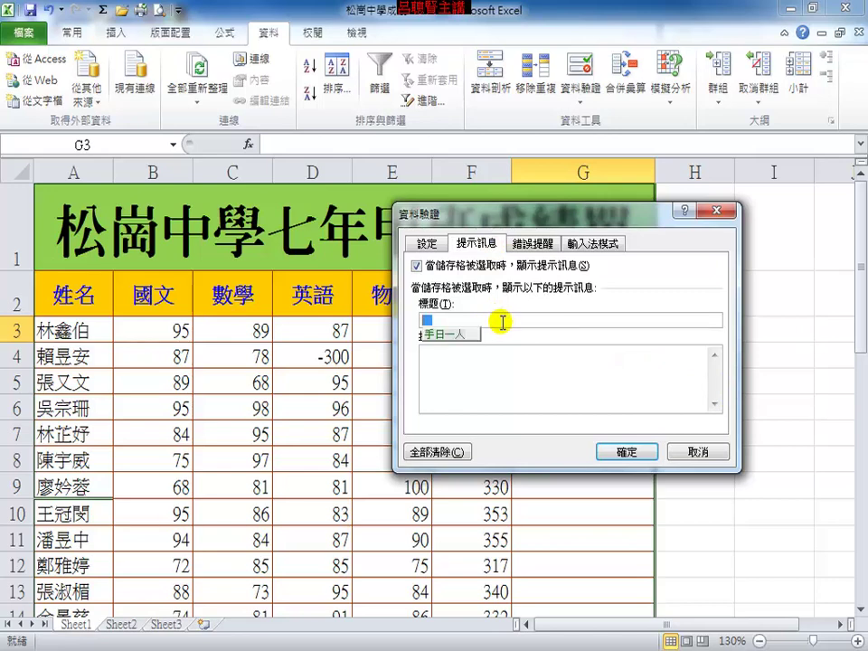
{"action": "key", "text": "space"}
{"action": "key", "text": "Escape"}
{"action": "type", "text": "jjom"}
{"action": "key", "text": "space"}
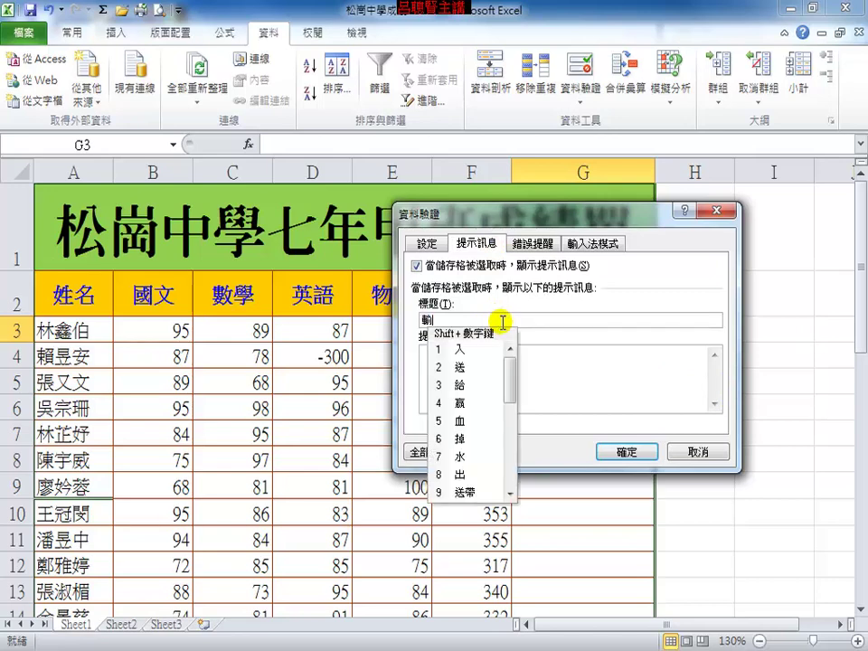
{"action": "type", "text": "1qamo"}
{"action": "key", "text": "space"}
{"action": "type", "text": "mmf"}
{"action": "key", "text": "space"}
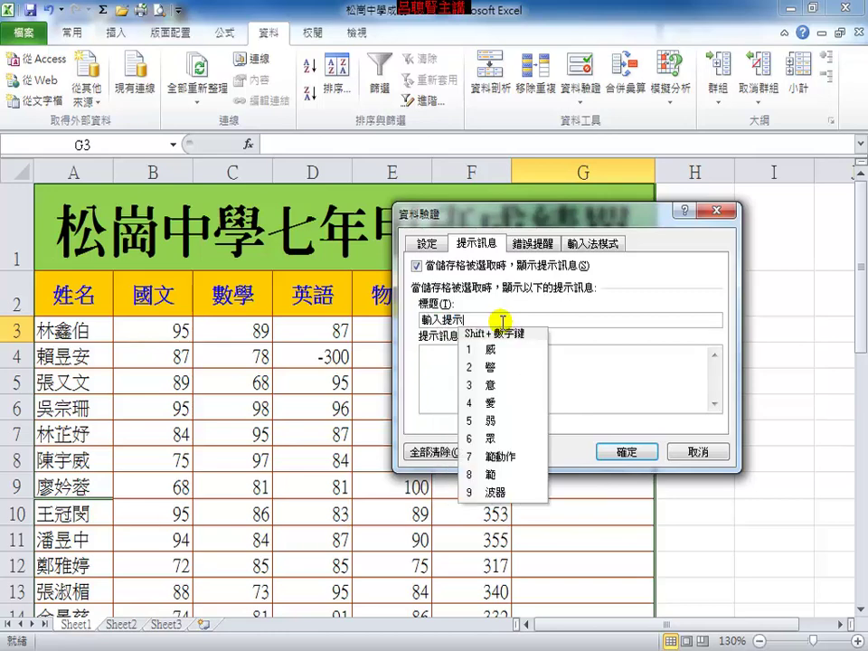
Enter the input message text 至少5個字
{"action": "left_click", "coordinate": [458, 381]}
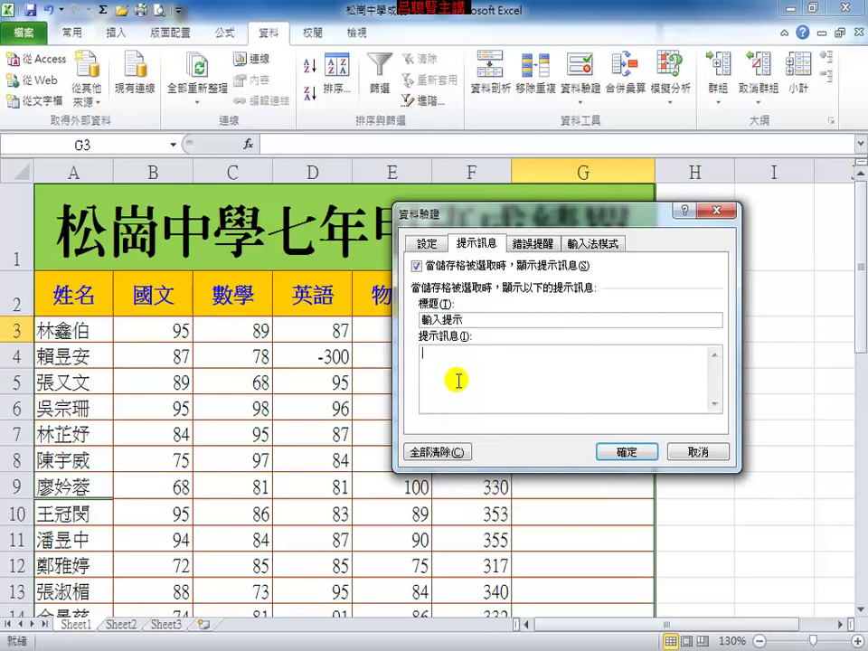
{"action": "type", "text": "yrqmb"}
{"action": "key", "text": "space"}
{"action": "type", "text": "1mi"}
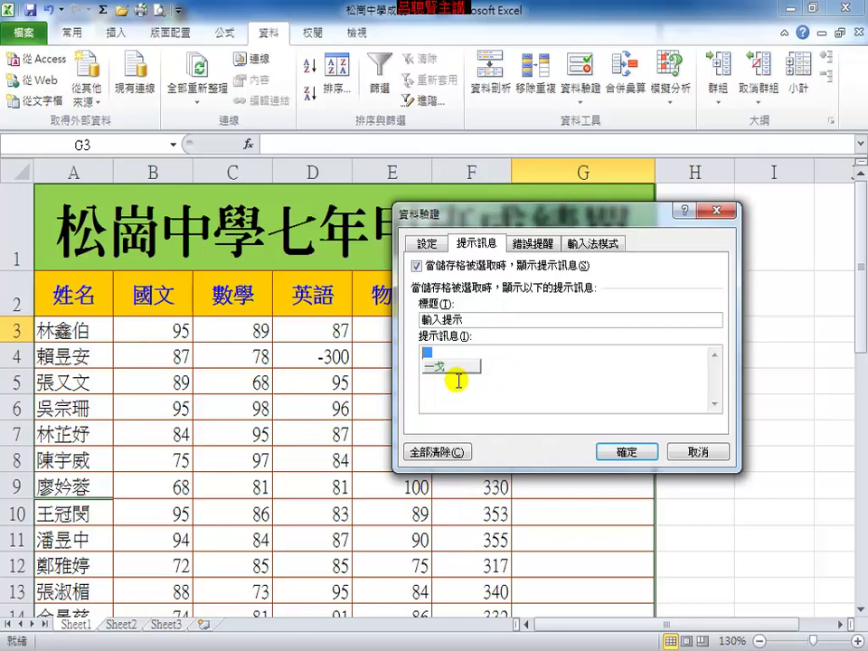
{"action": "type", "text": "g"}
{"action": "key", "text": "space"}
{"action": "type", "text": "fh"}
{"action": "key", "text": "space"}
{"action": "type", "text": "15w"}
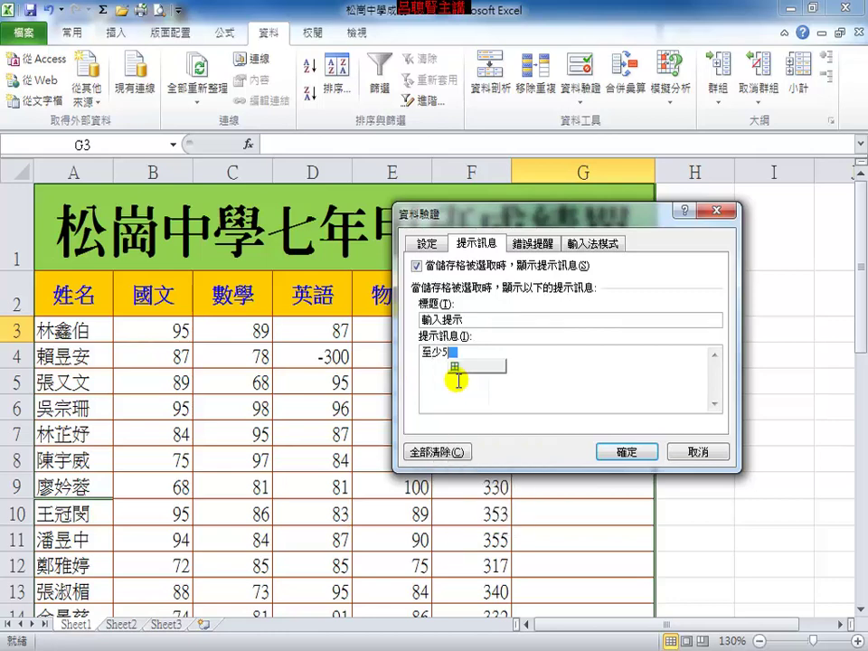
{"action": "type", "text": "jrjnd"}
{"action": "key", "text": "space"}
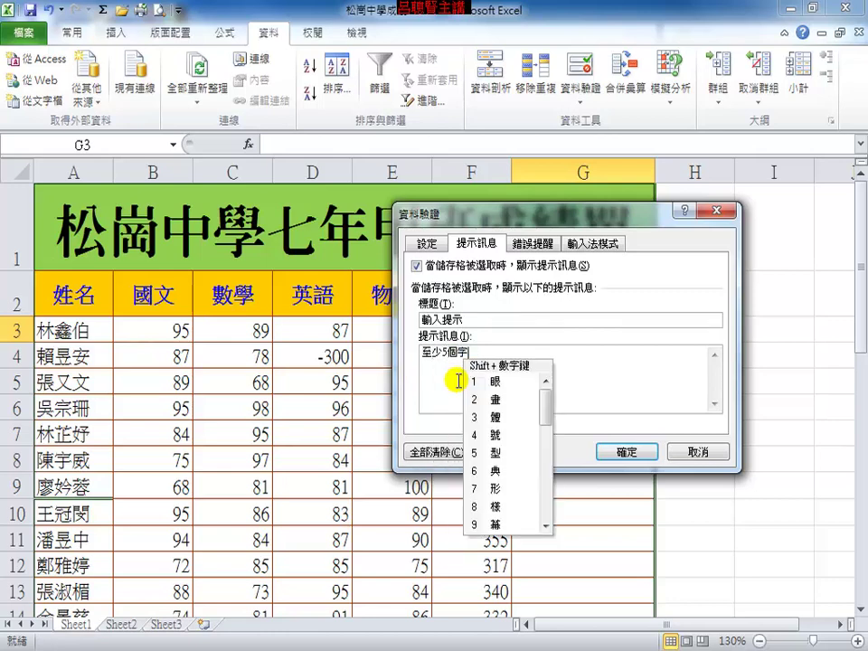
{"action": "key", "text": "1"}
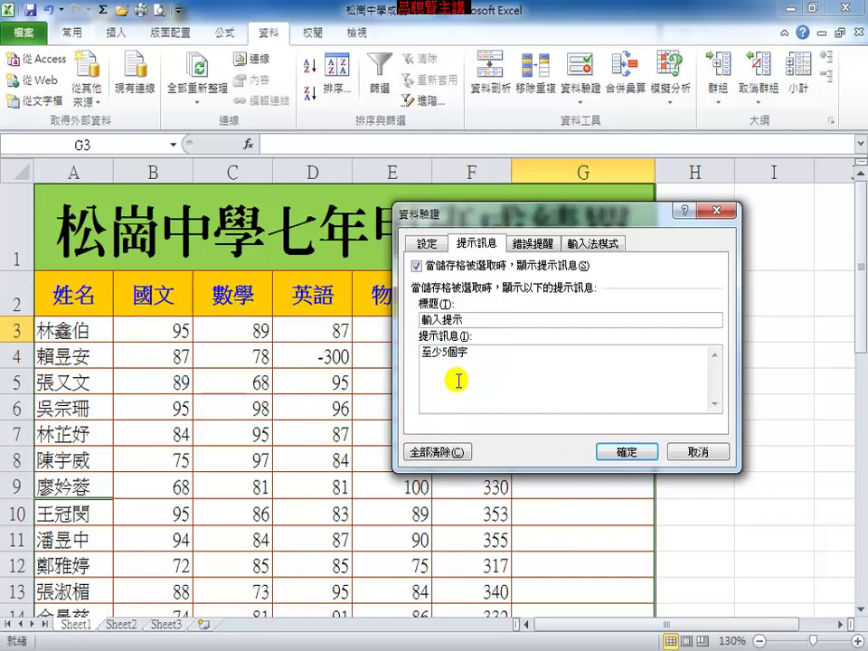
{"action": "left_click", "coordinate": [620, 451]}
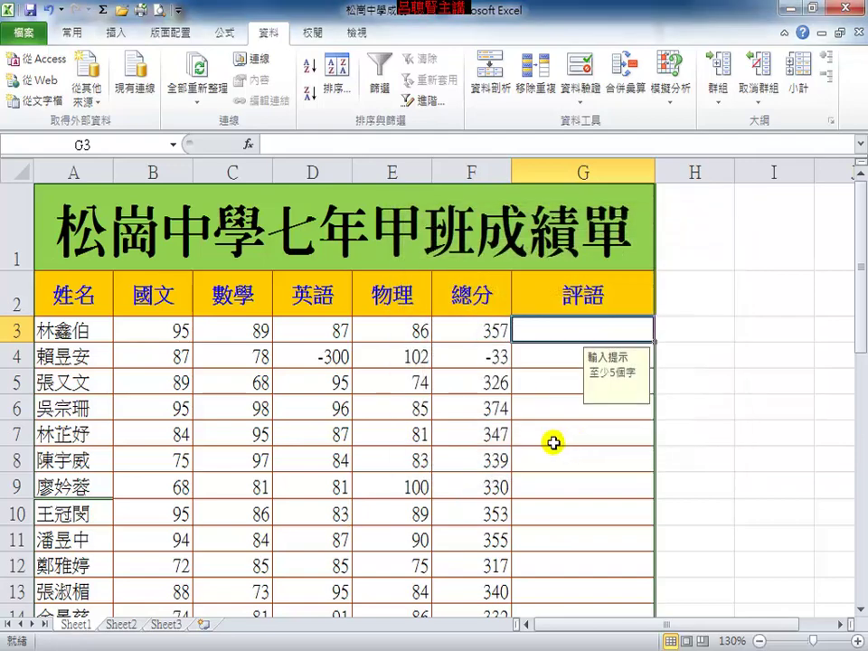
{"action": "left_click", "coordinate": [555, 408]}
{"action": "left_click", "coordinate": [569, 332]}
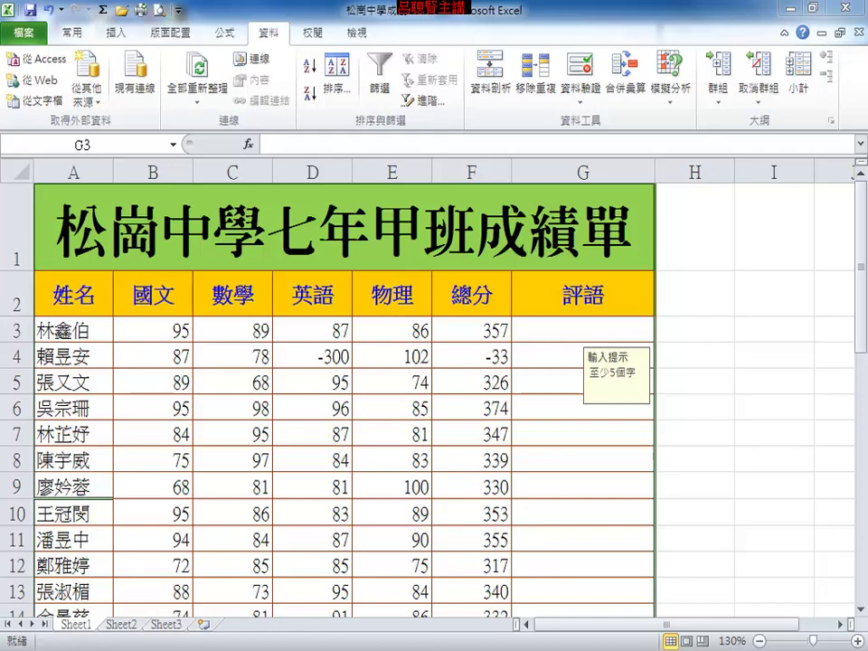
{"action": "left_click", "coordinate": [577, 330]}
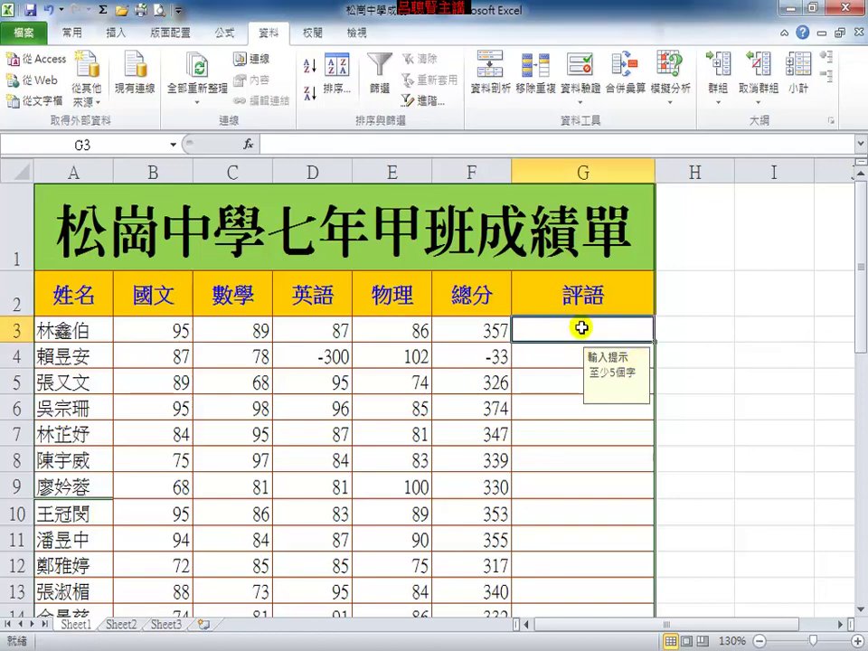
{"action": "left_click", "coordinate": [580, 72]}
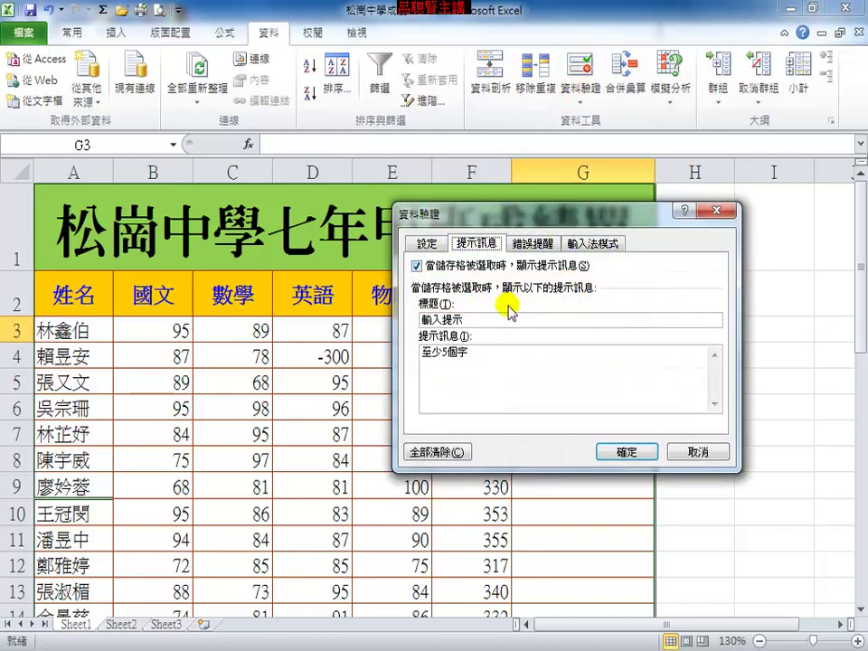
{"action": "left_click", "coordinate": [534, 244]}
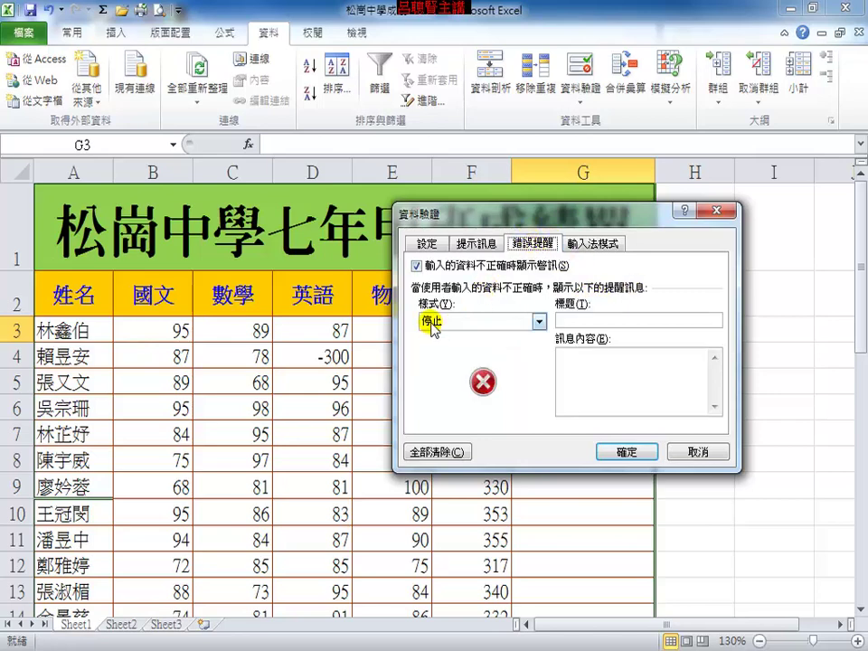
{"action": "left_click", "coordinate": [588, 318]}
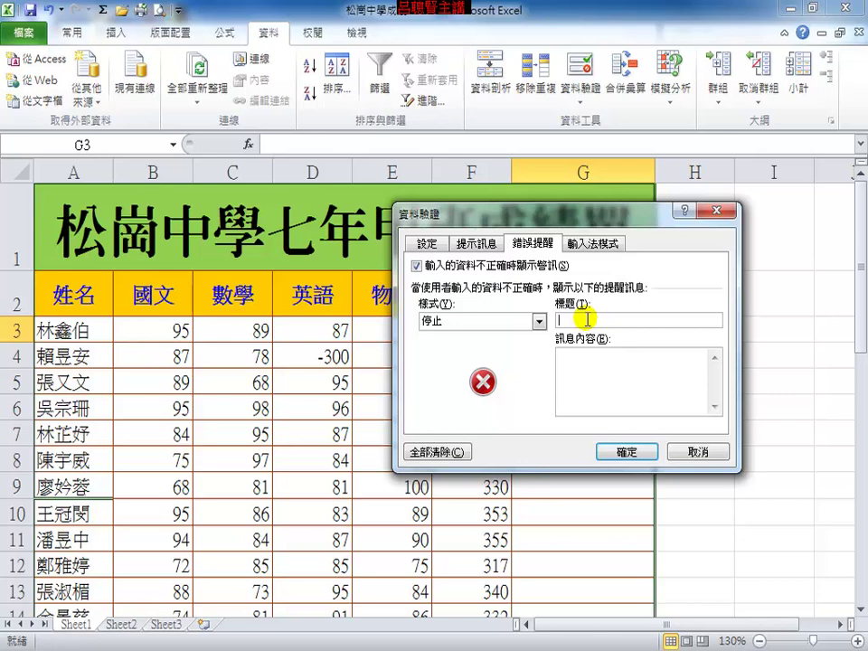
{"action": "type", "text": "數字"}
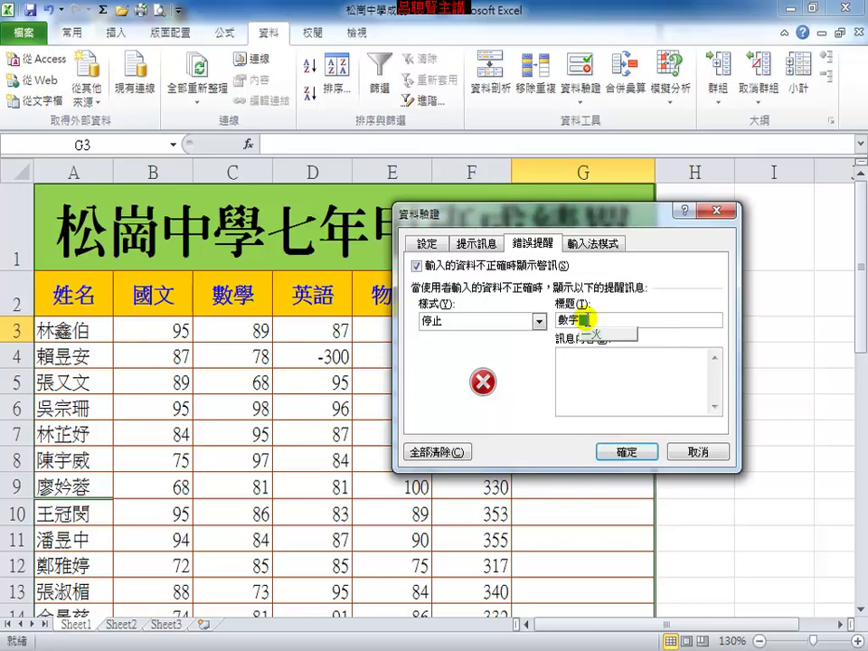
{"action": "type", "text": "不對"}
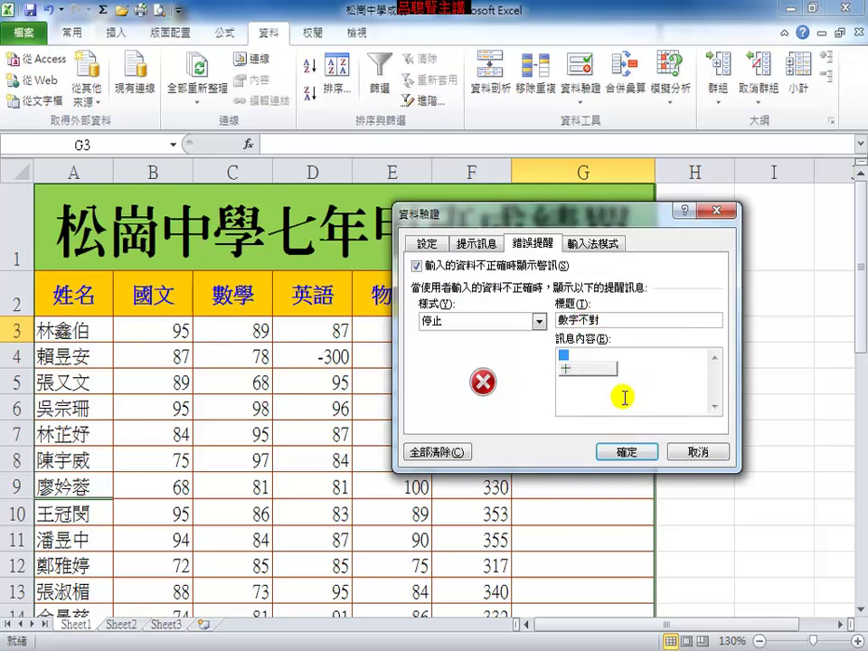
{"action": "type", "text": "ㄏ"}
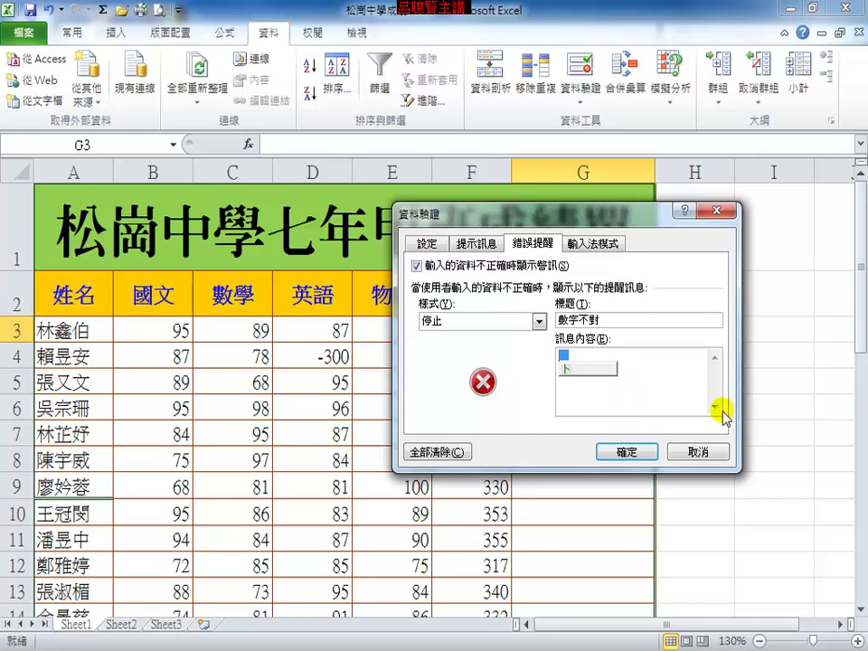
{"action": "type", "text": "請"}
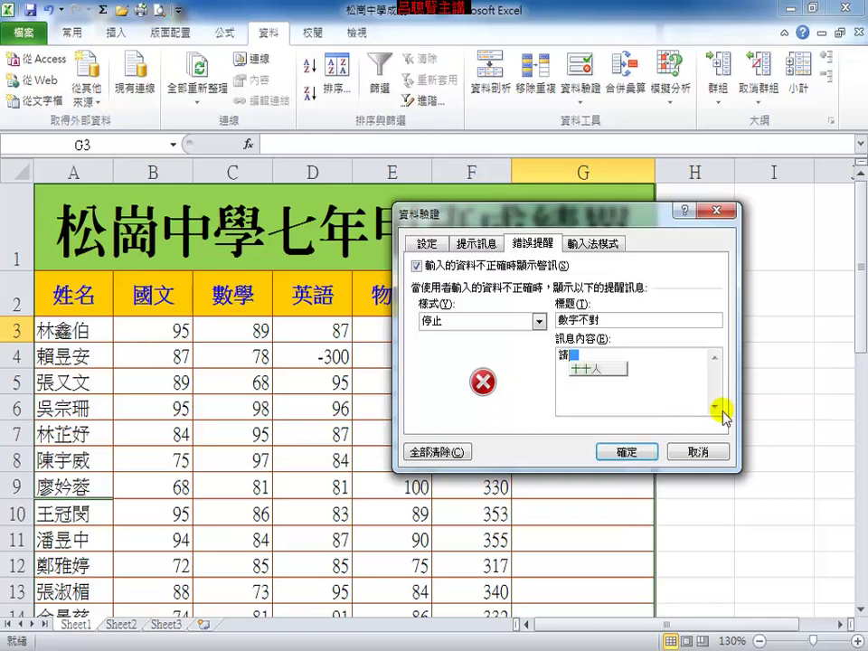
{"action": "type", "text": "ㄕ"}
{"action": "key", "text": "BackSpace"}
{"action": "key", "text": "Escape"}
{"action": "left_click", "coordinate": [710, 450]}
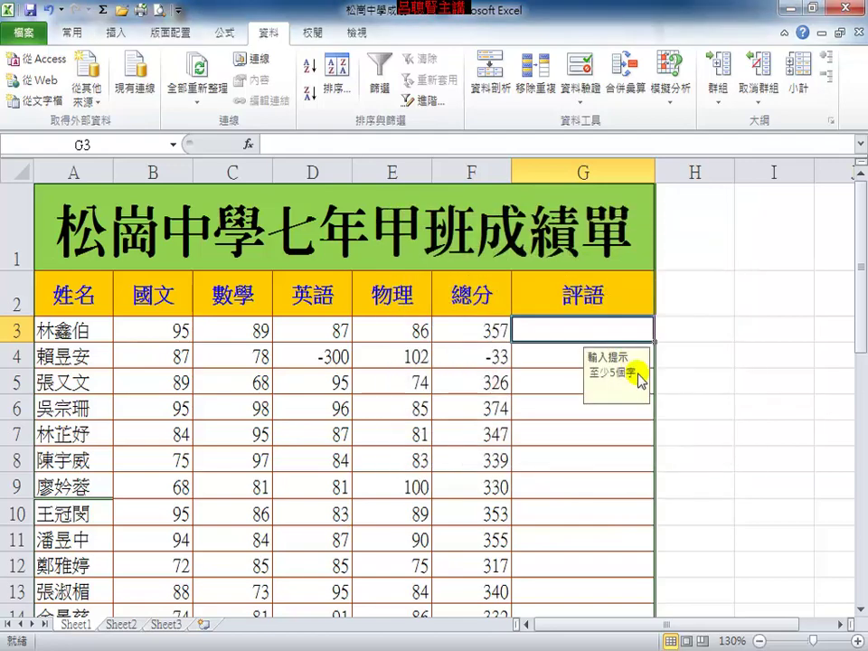
{"action": "left_click", "coordinate": [479, 328]}
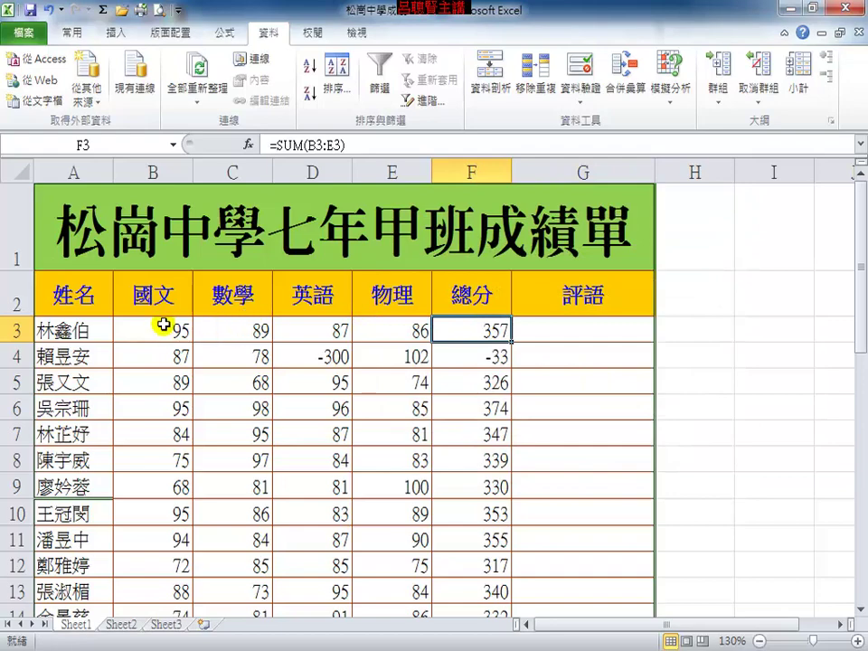
For B3:E3, set a stop error alert titled 數字不對 with message 請輸入0-100之間
{"action": "left_click_drag", "start_coordinate": [165, 329], "coordinate": [431, 328]}
{"action": "left_click", "coordinate": [579, 77]}
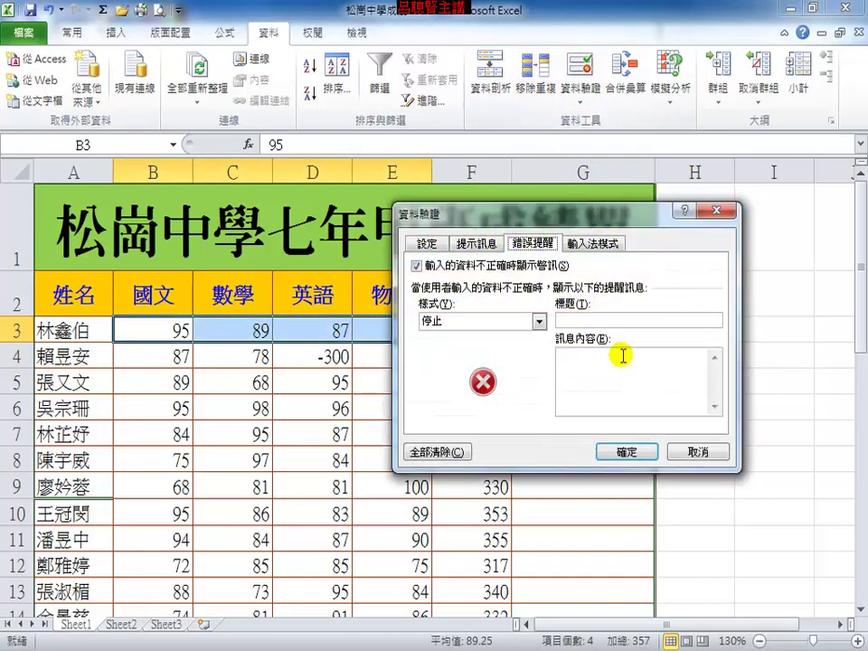
{"action": "left_click", "coordinate": [563, 321]}
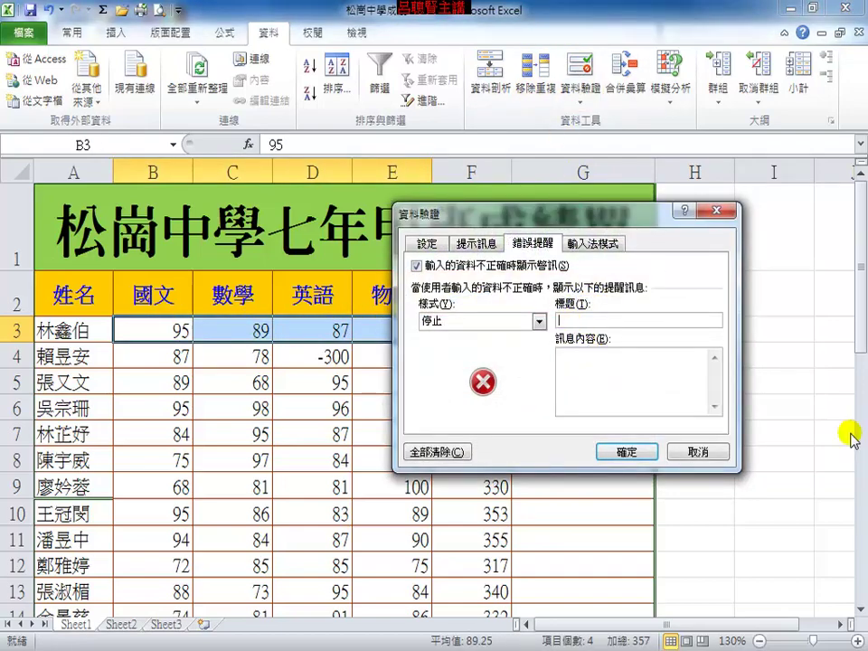
{"action": "type", "text": "數字"}
{"action": "type", "text": "不"}
{"action": "key", "text": "space"}
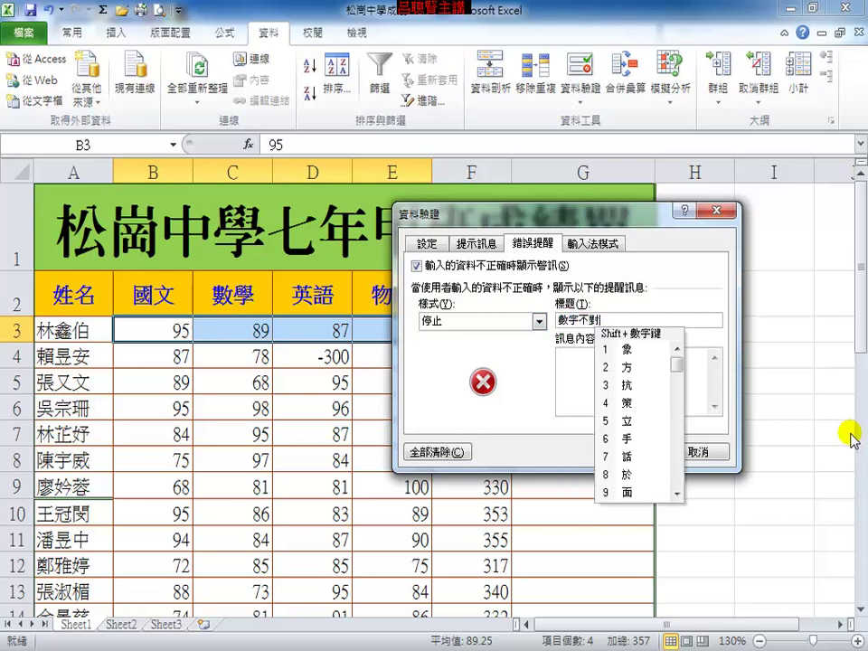
{"action": "left_click", "coordinate": [562, 368]}
{"action": "type", "text": "請"}
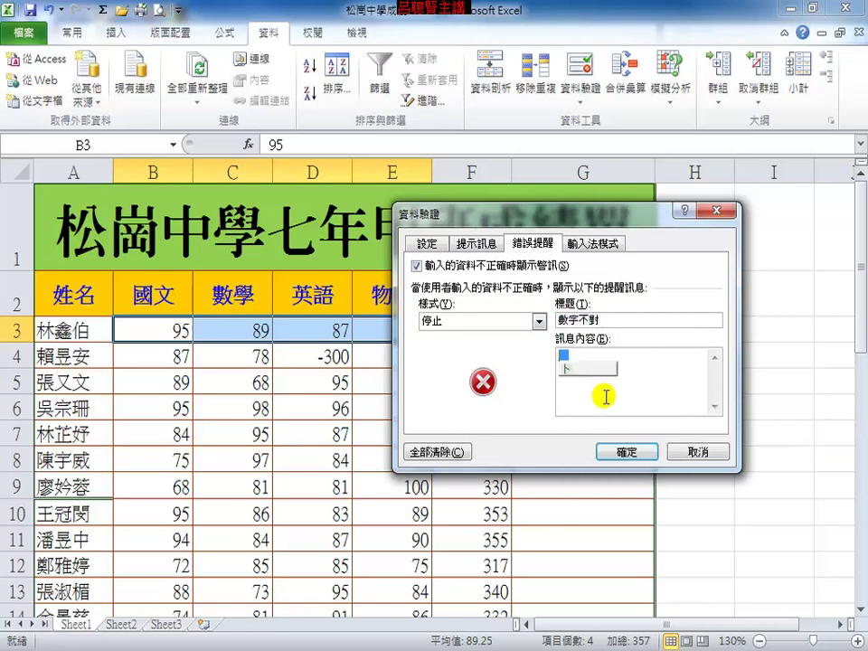
{"action": "key", "text": "BackSpace"}
{"action": "key", "text": "BackSpace"}
{"action": "key", "text": "BackSpace"}
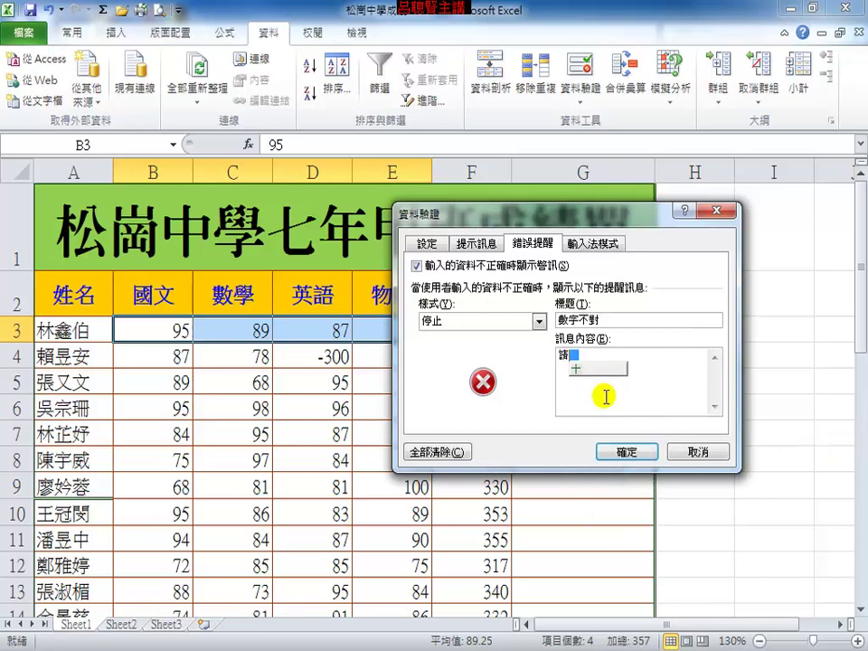
{"action": "type", "text": "輸"}
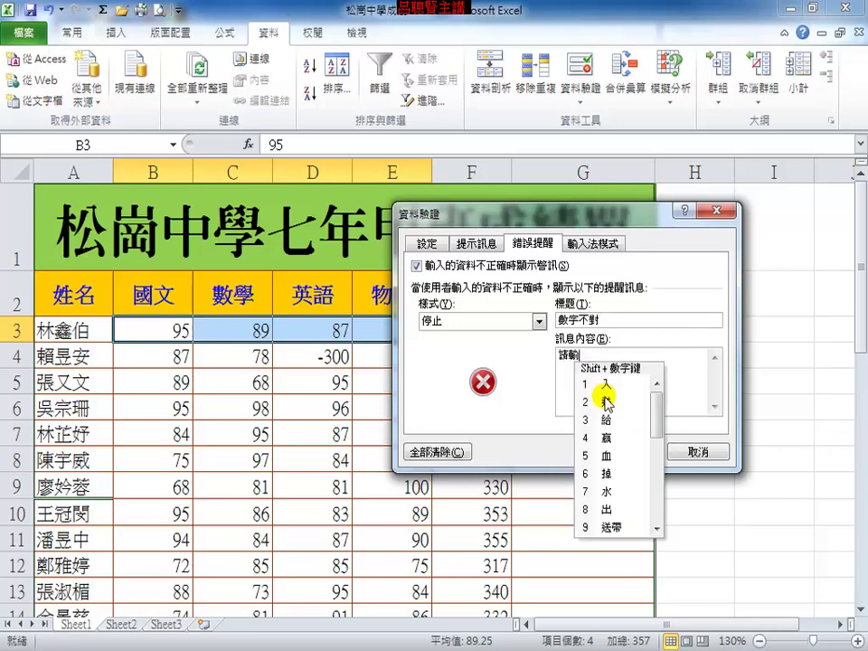
{"action": "type", "text": "入0-100"}
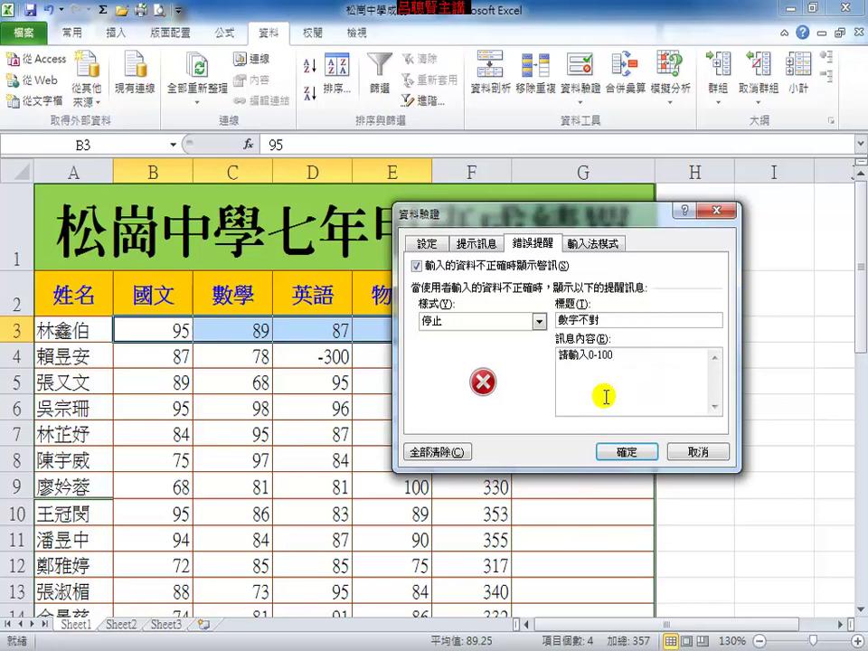
{"action": "type", "text": "之間"}
{"action": "left_click", "coordinate": [627, 451]}
Enter 105 and then -20 in E3, retrying after each 數字不對 alert
{"action": "left_click", "coordinate": [472, 382]}
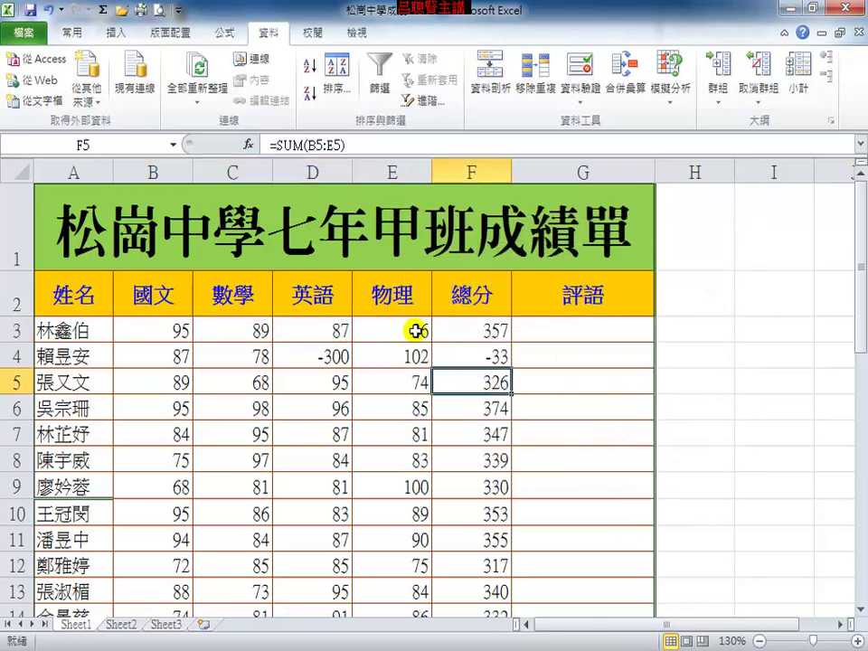
{"action": "left_click", "coordinate": [416, 331]}
{"action": "double_click", "coordinate": [415, 331]}
{"action": "left_click_drag", "start_coordinate": [409, 331], "coordinate": [434, 329]}
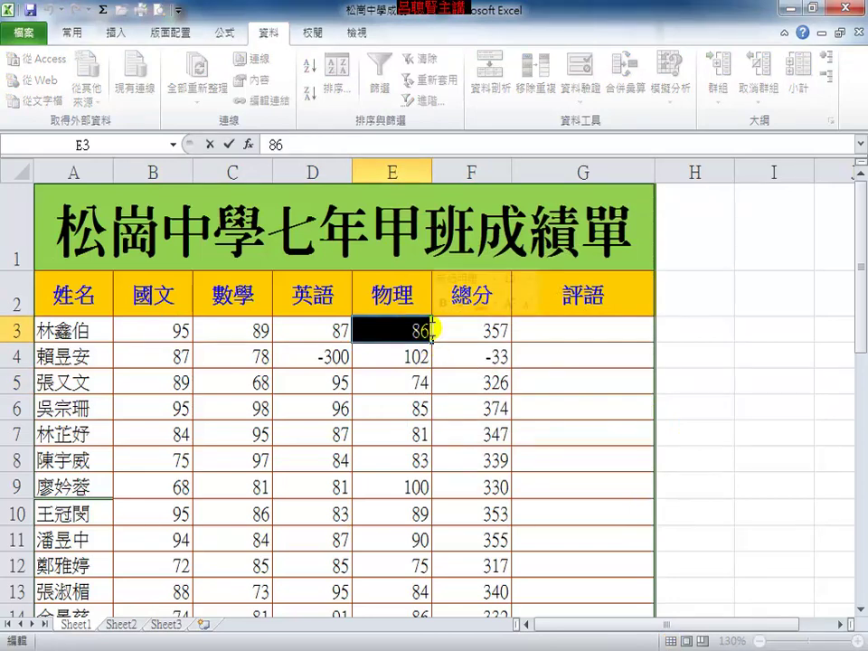
{"action": "type", "text": "105"}
{"action": "key", "text": "Return"}
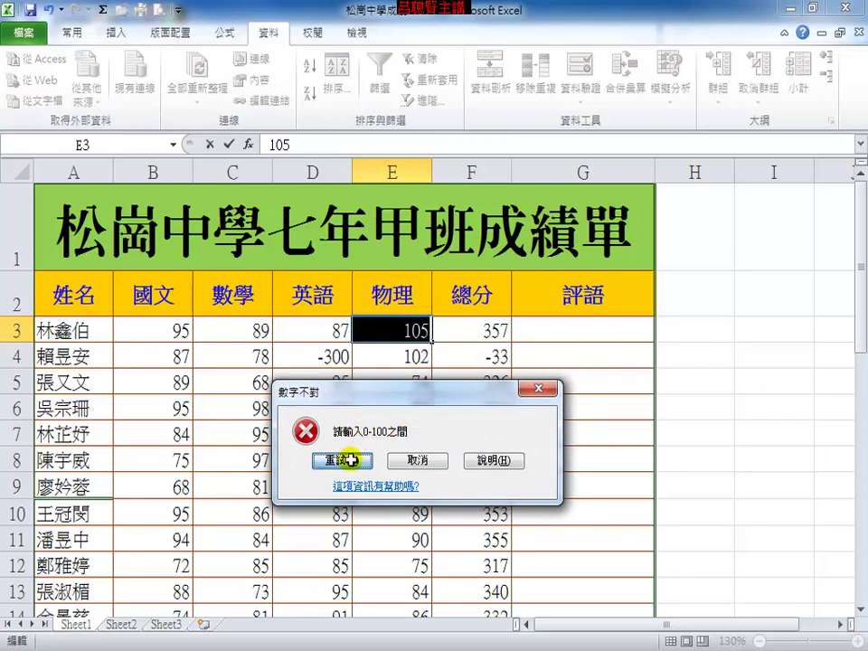
{"action": "left_click", "coordinate": [345, 461]}
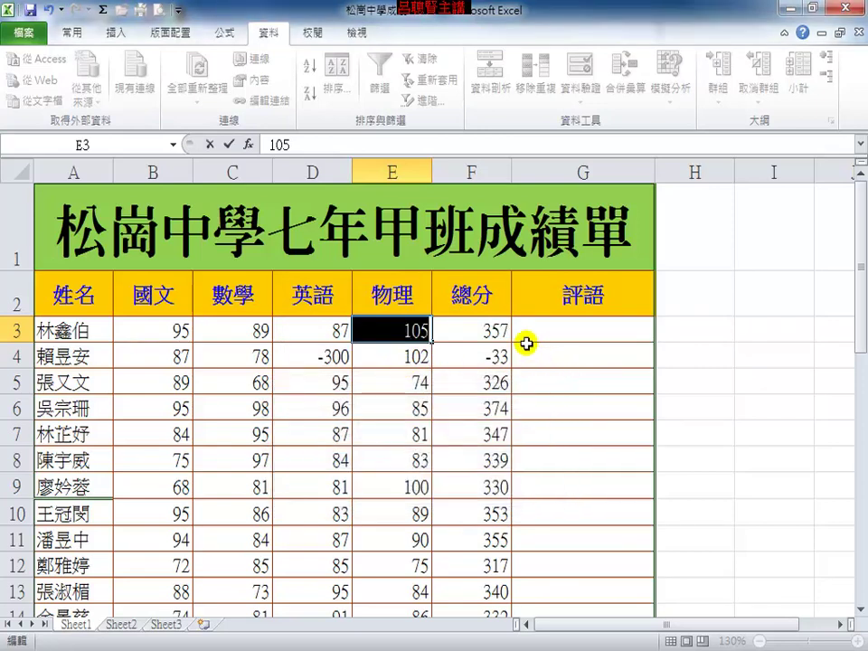
{"action": "type", "text": "-20"}
{"action": "key", "text": "Return"}
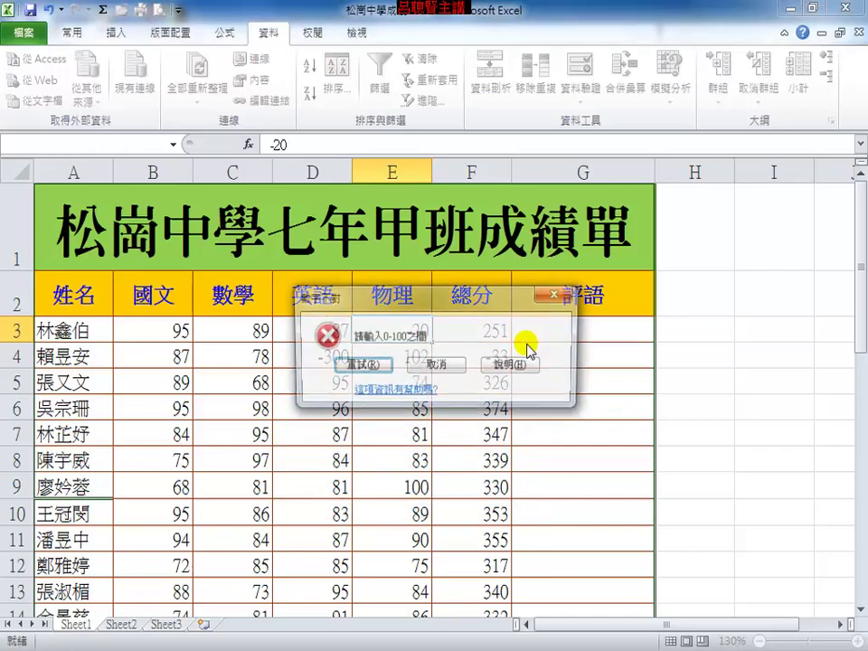
{"action": "left_click", "coordinate": [360, 365]}
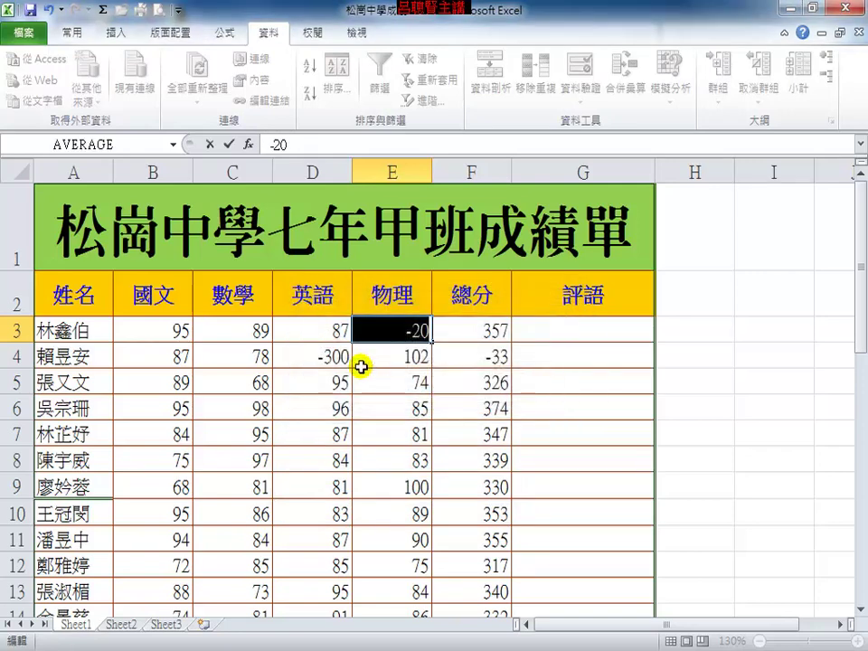
Enter 99 in E3 so the total becomes 370, then reselect E3
{"action": "type", "text": "99"}
{"action": "key", "text": "Return"}
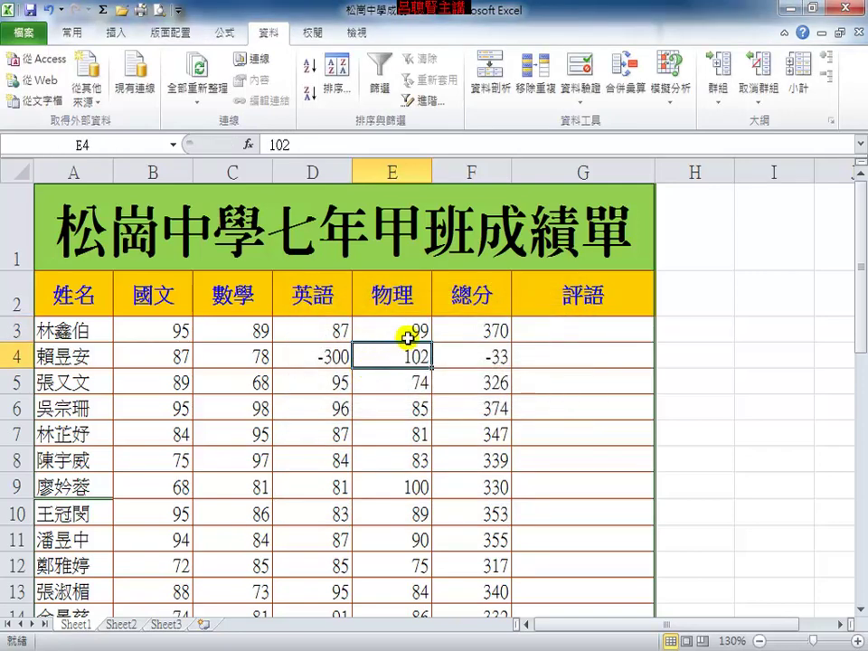
{"action": "left_click", "coordinate": [405, 334]}
{"action": "key", "text": "alt+a"}
{"action": "key", "text": "v"}
{"action": "key", "text": "v"}
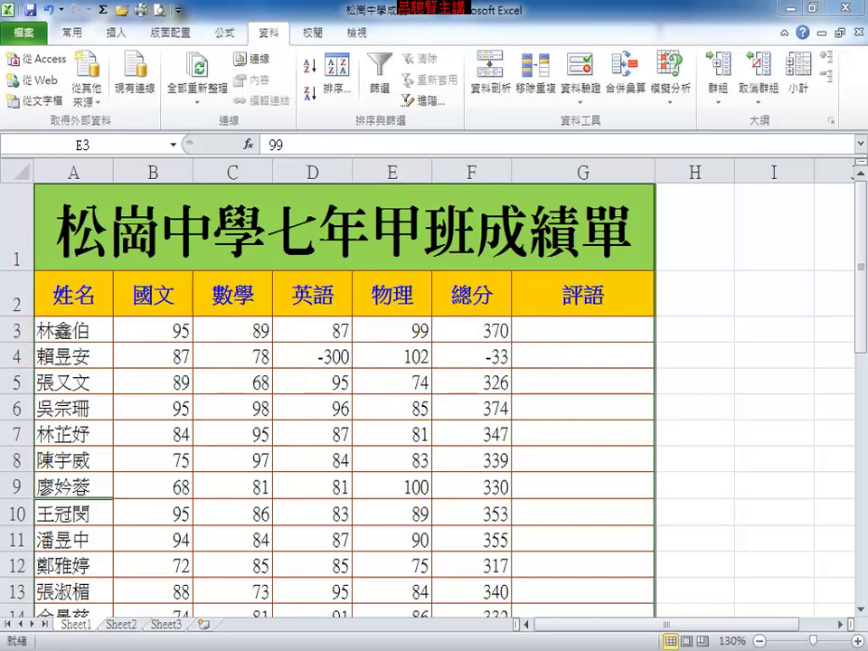
{"action": "key", "text": "Escape"}
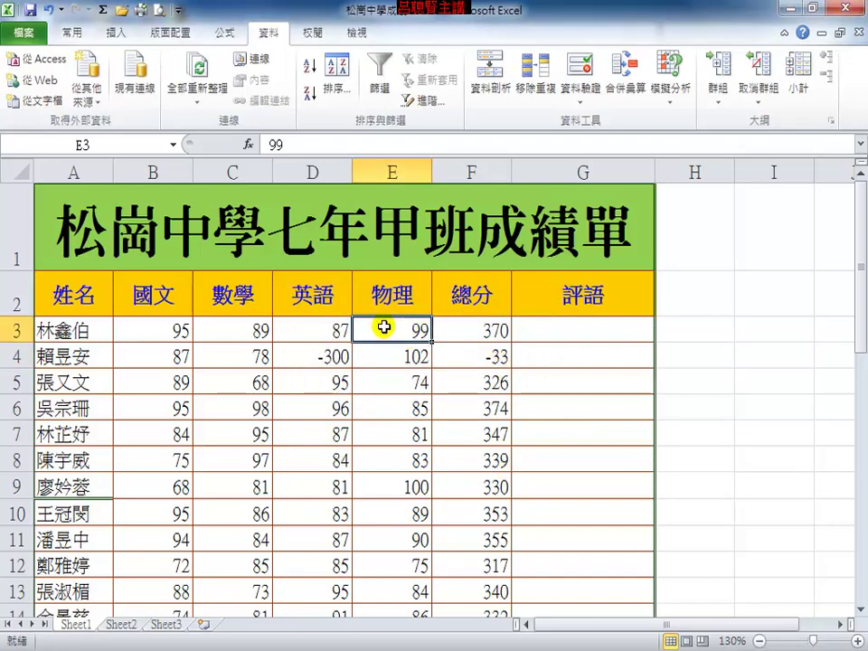
{"action": "left_click", "coordinate": [581, 70]}
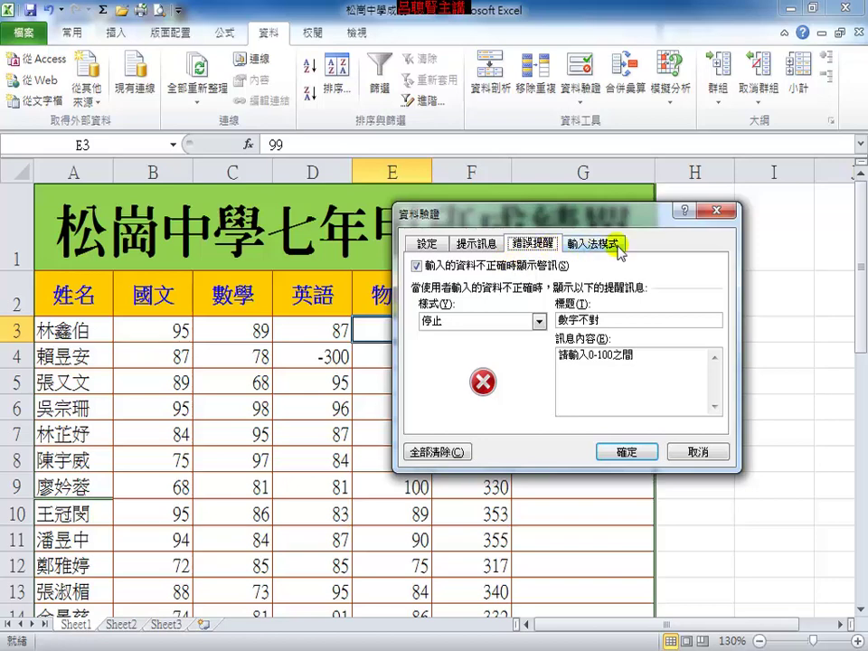
{"action": "left_click", "coordinate": [540, 321]}
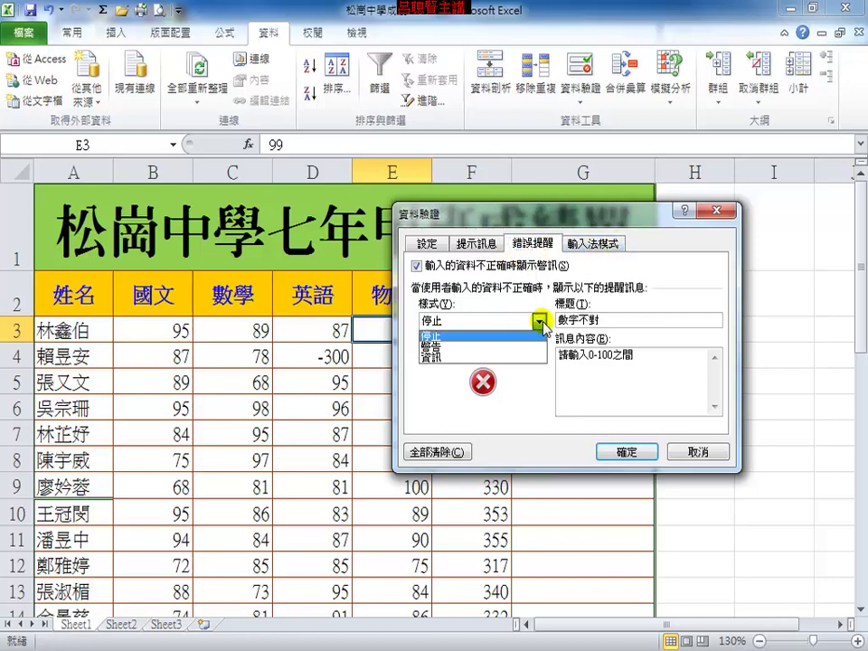
{"action": "left_click", "coordinate": [449, 348]}
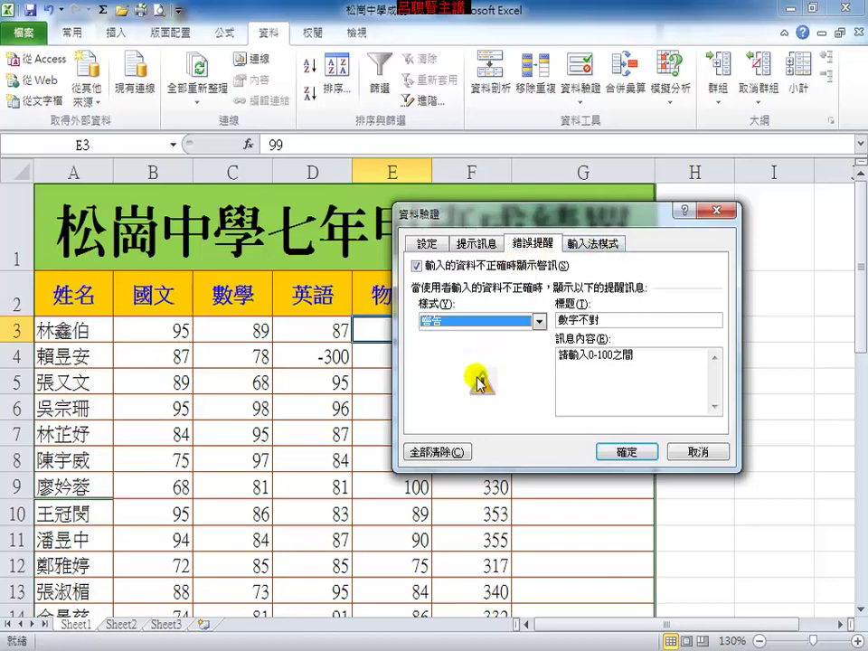
{"action": "left_click", "coordinate": [538, 323]}
{"action": "left_click", "coordinate": [456, 358]}
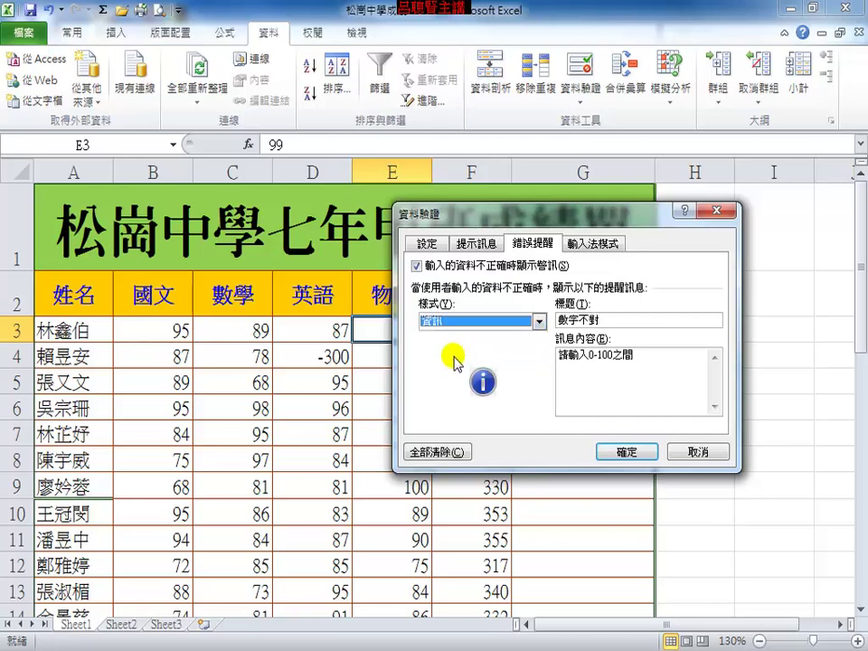
{"action": "left_click", "coordinate": [539, 322]}
{"action": "left_click", "coordinate": [443, 337]}
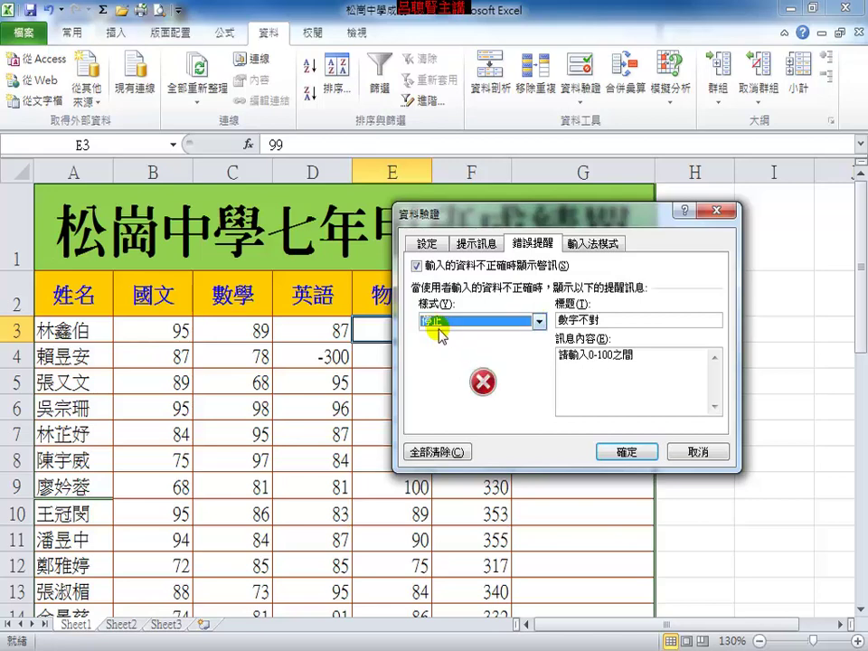
{"action": "left_click", "coordinate": [538, 323]}
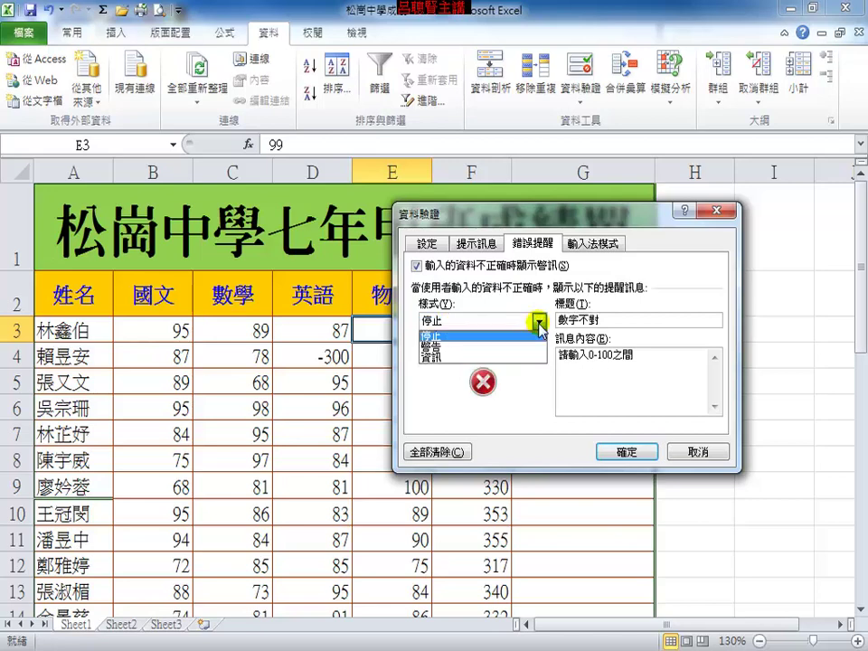
{"action": "left_click", "coordinate": [442, 335]}
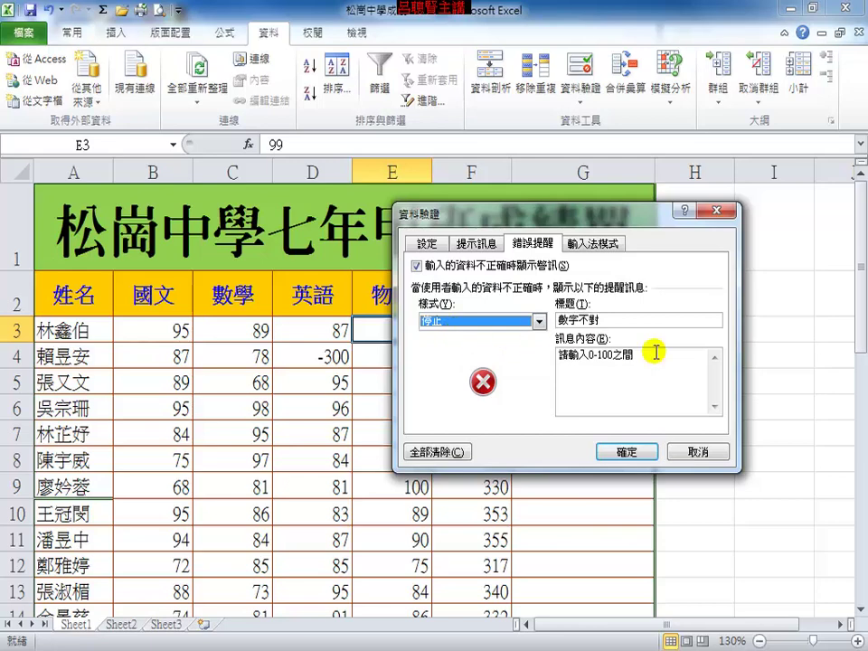
{"action": "left_click", "coordinate": [590, 246]}
{"action": "left_click", "coordinate": [539, 298]}
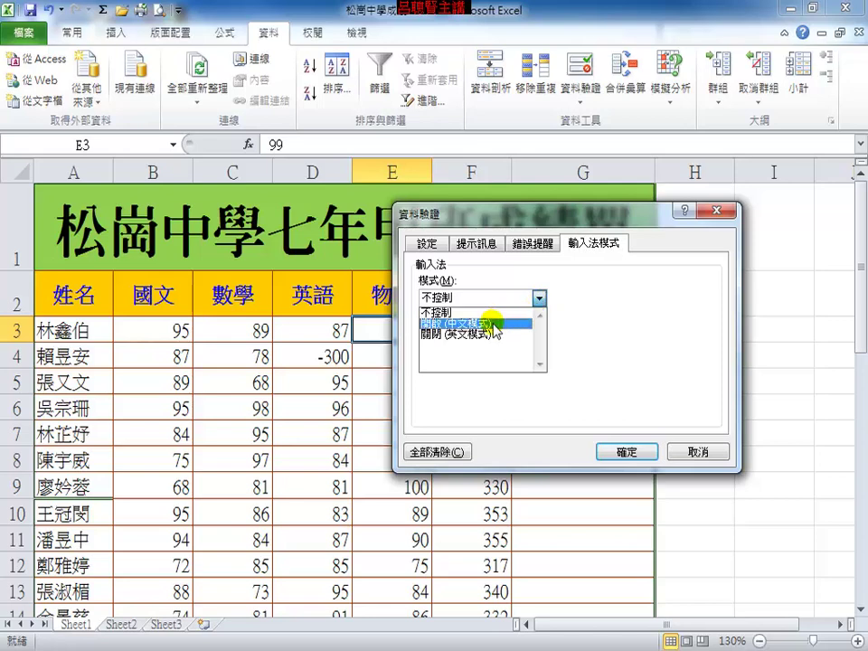
{"action": "left_click", "coordinate": [697, 459]}
{"action": "left_click", "coordinate": [698, 459]}
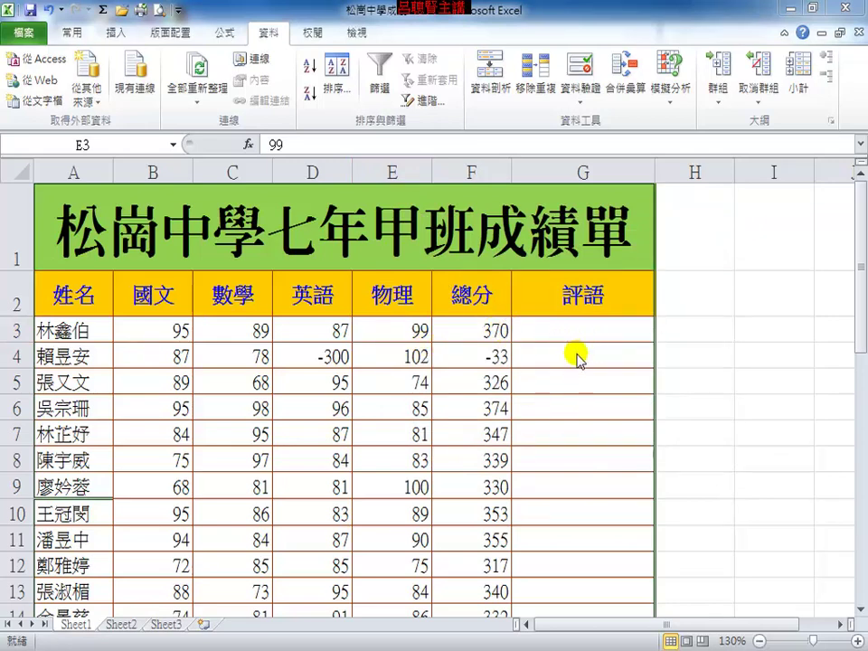
Trace the precedents of total F3 and the dependents of C5, then remove the arrows
{"action": "left_click", "coordinate": [489, 331]}
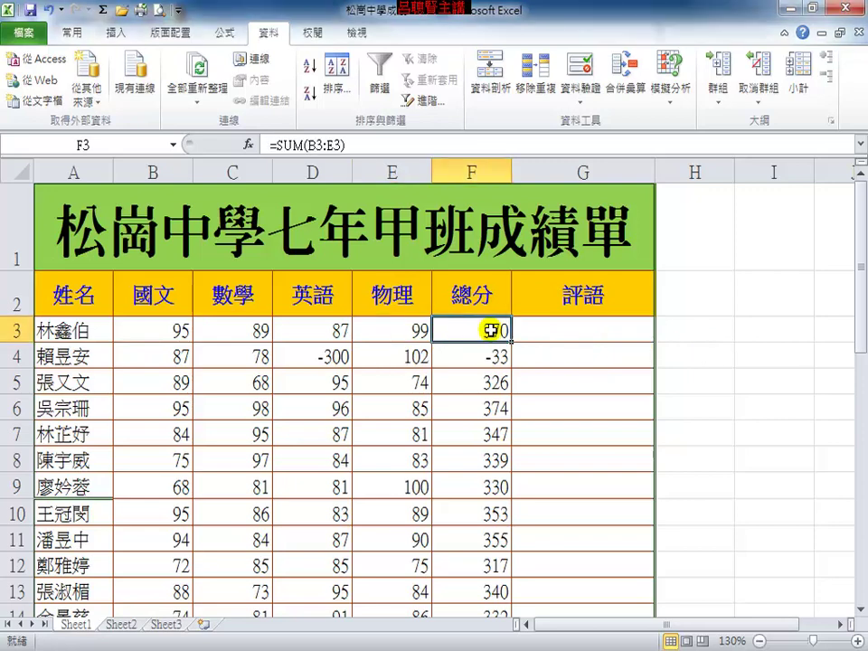
{"action": "left_click", "coordinate": [237, 36]}
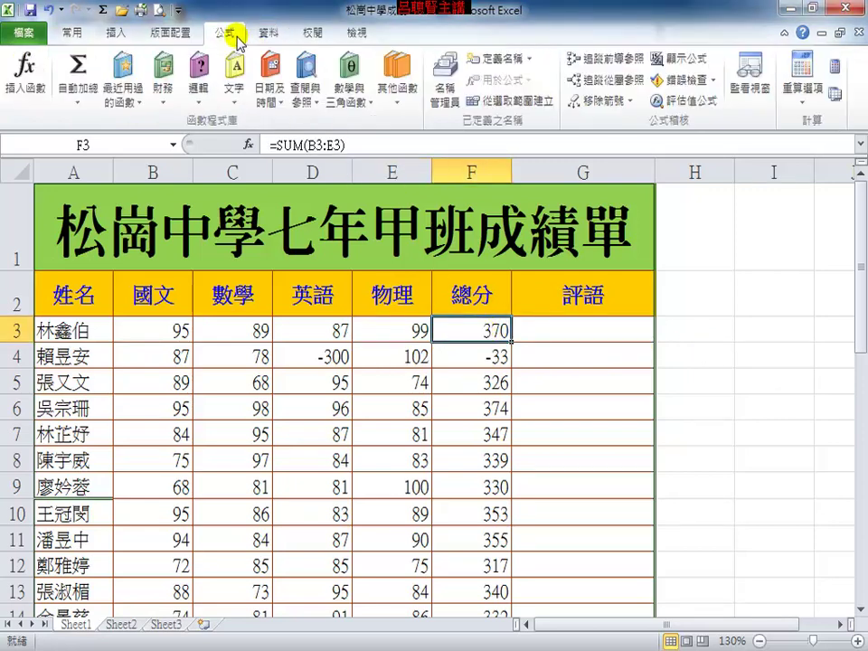
{"action": "left_click", "coordinate": [604, 60]}
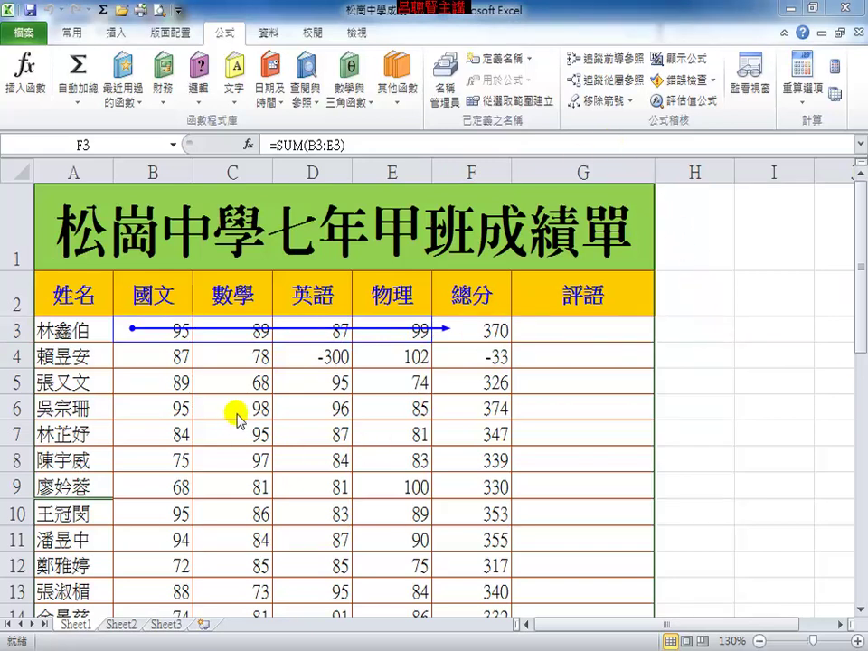
{"action": "left_click", "coordinate": [246, 382]}
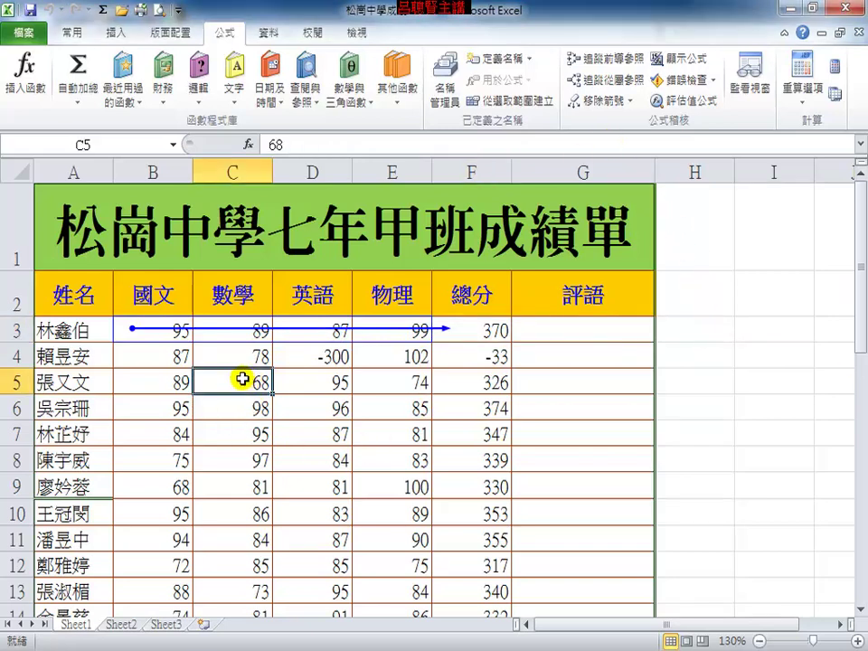
{"action": "left_click", "coordinate": [618, 88]}
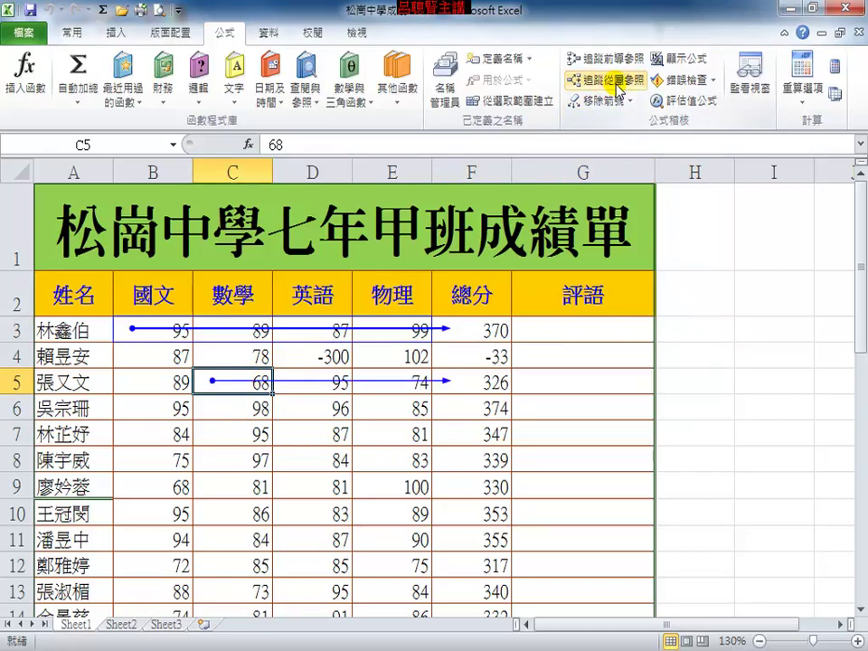
{"action": "left_click", "coordinate": [604, 101]}
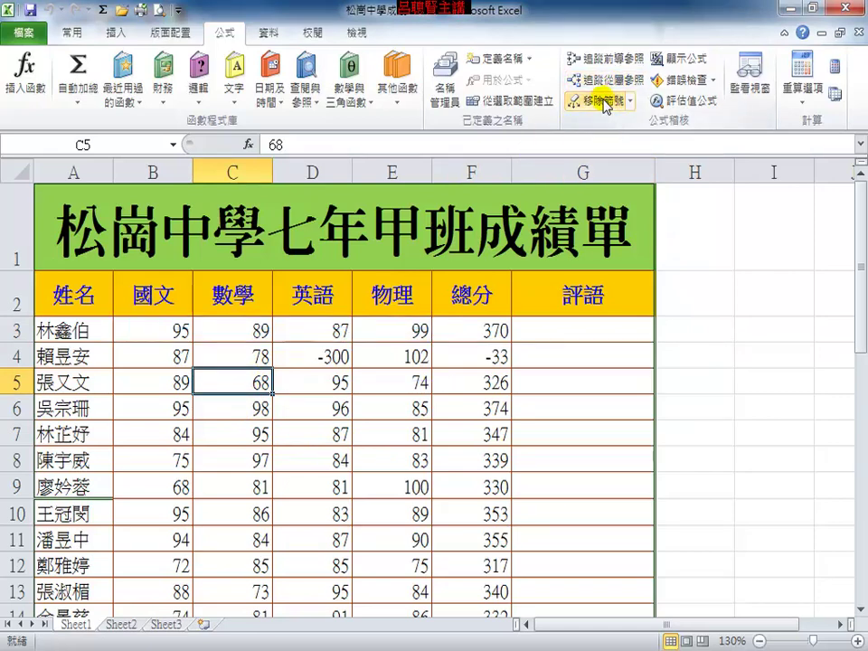
Inspect totals F6 and F9, toggling Show Formulas on and back off
{"action": "left_click", "coordinate": [489, 408]}
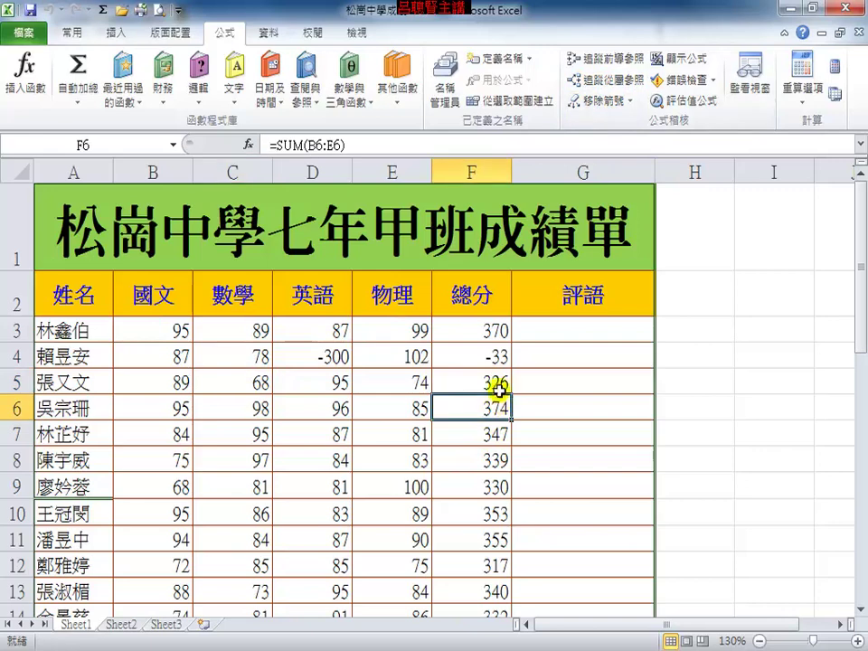
{"action": "left_click", "coordinate": [493, 488]}
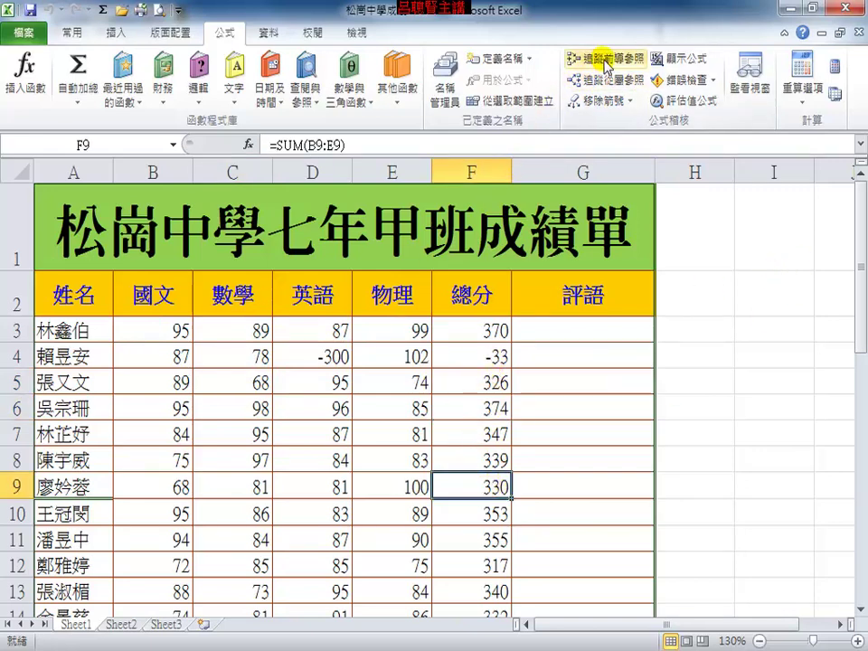
{"action": "left_click", "coordinate": [680, 62]}
{"action": "left_click_drag", "start_coordinate": [587, 626], "coordinate": [649, 626]}
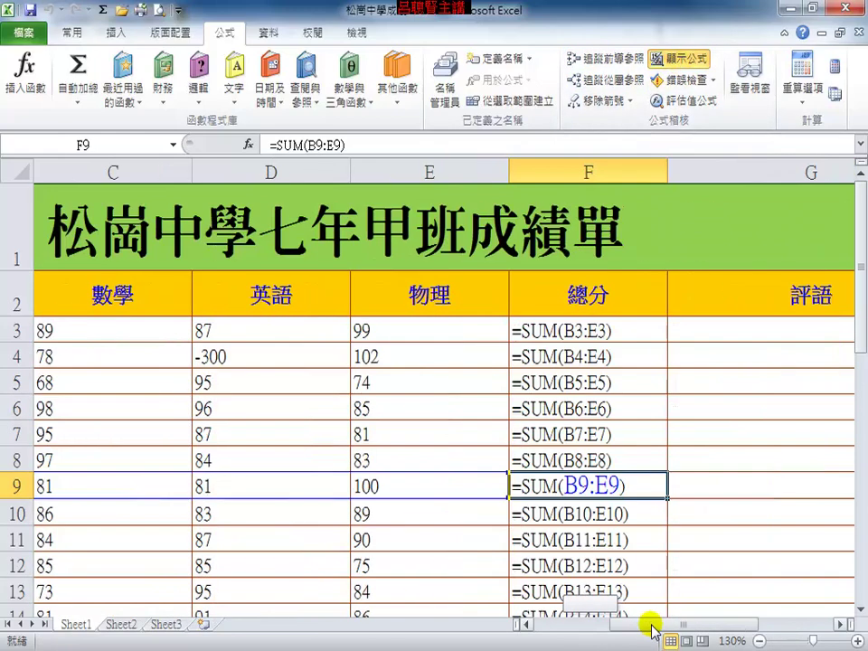
{"action": "left_click", "coordinate": [680, 59]}
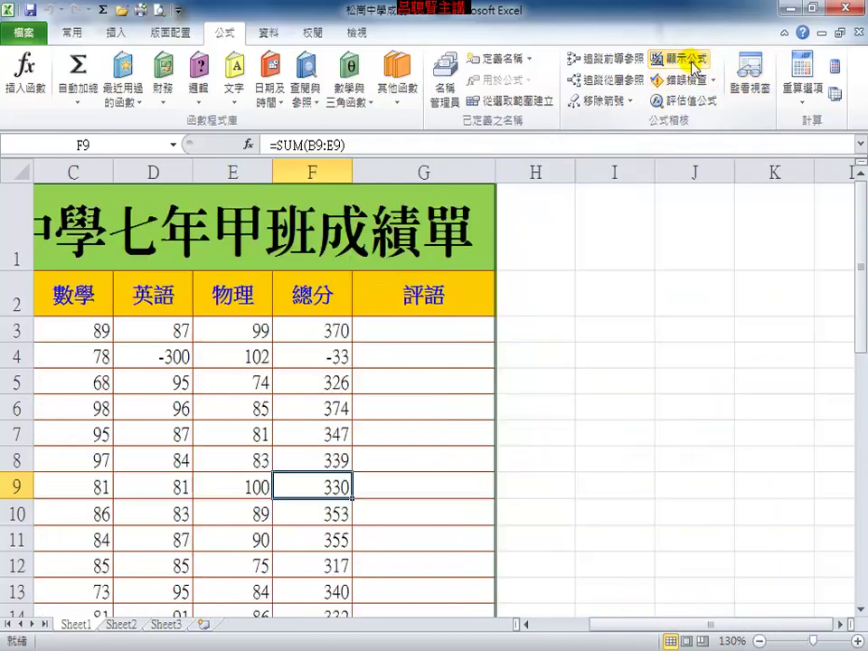